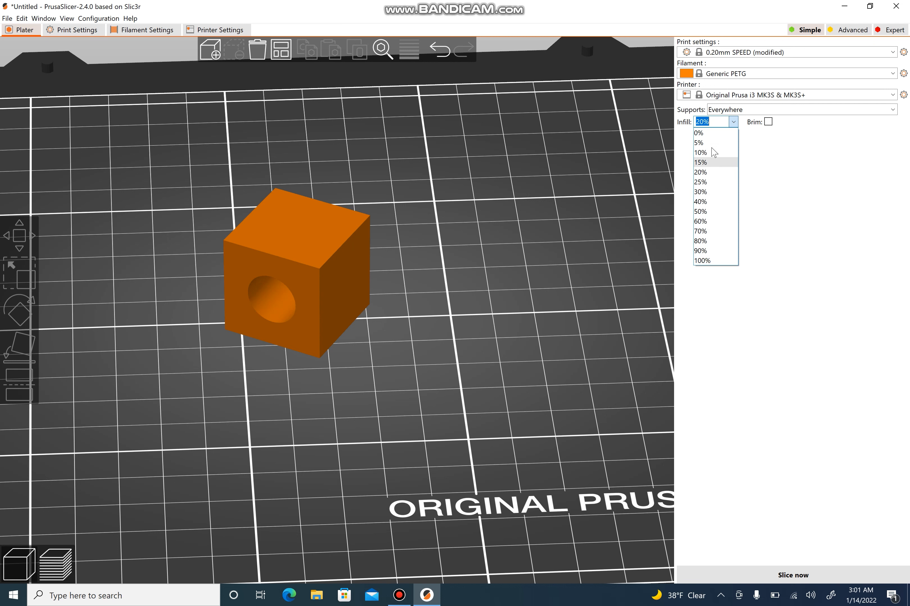
Step: Set the infill to 20%, turn on the brim and slice the cube
left_click(714, 174)
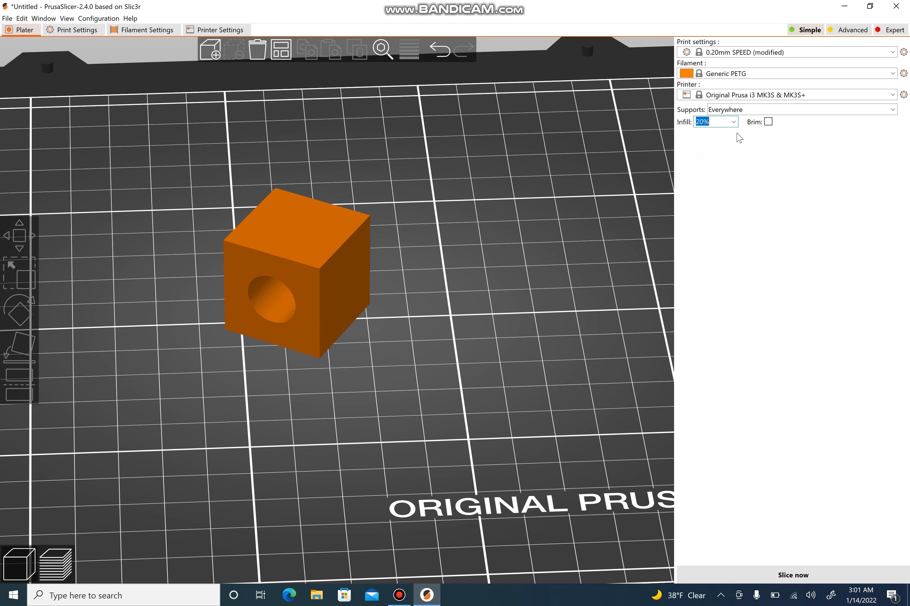
left_click(768, 123)
left_click(794, 576)
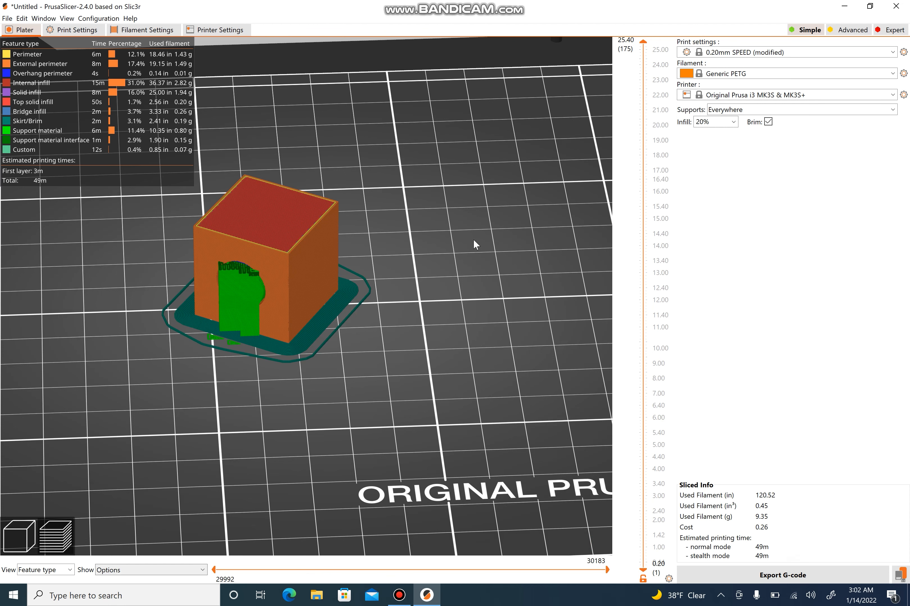
Step: Examine the brim around the cube's base and the support material in its hole in the sliced preview
left_click_drag(444, 272, 439, 274)
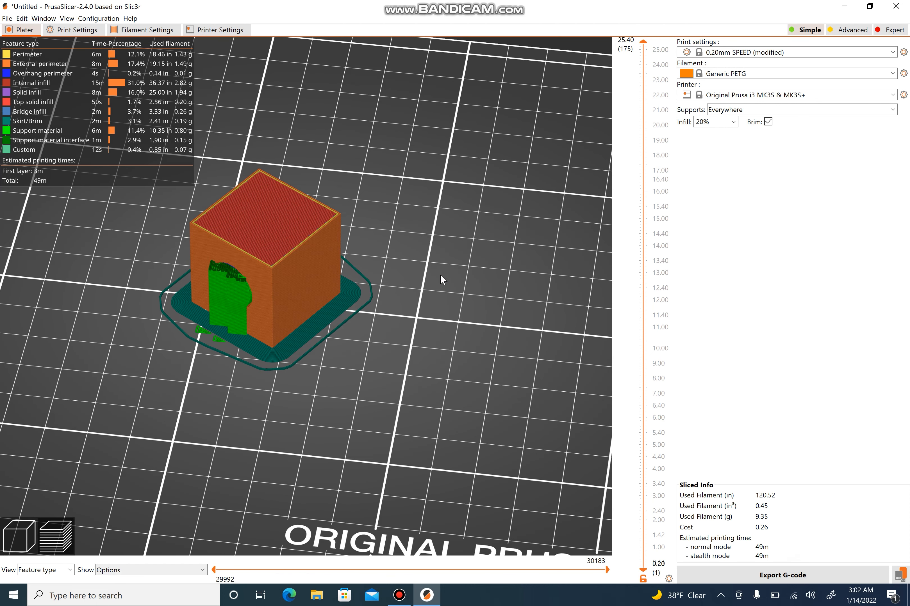
scroll(359, 294, "up", 5)
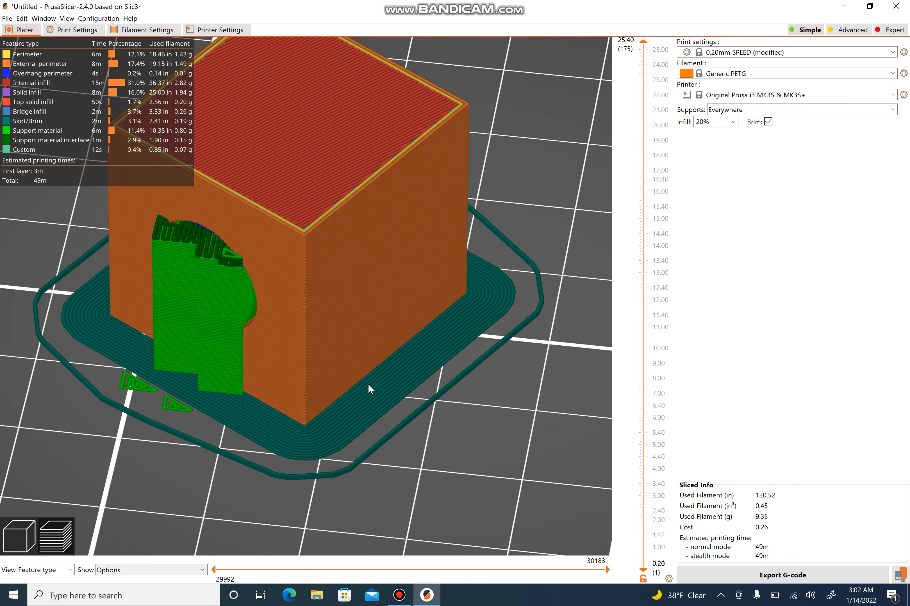
scroll(460, 350, "up", 3)
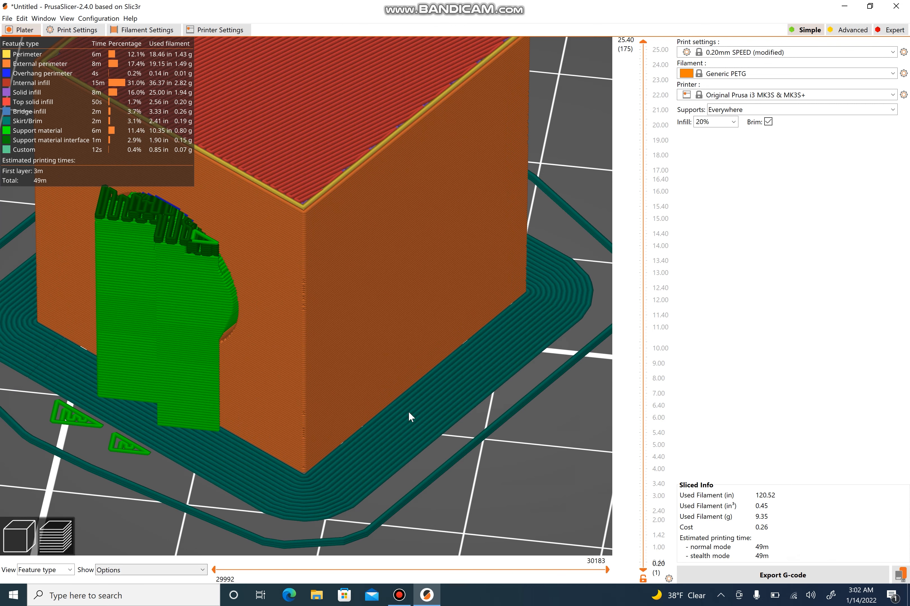
scroll(408, 411, "down", 6)
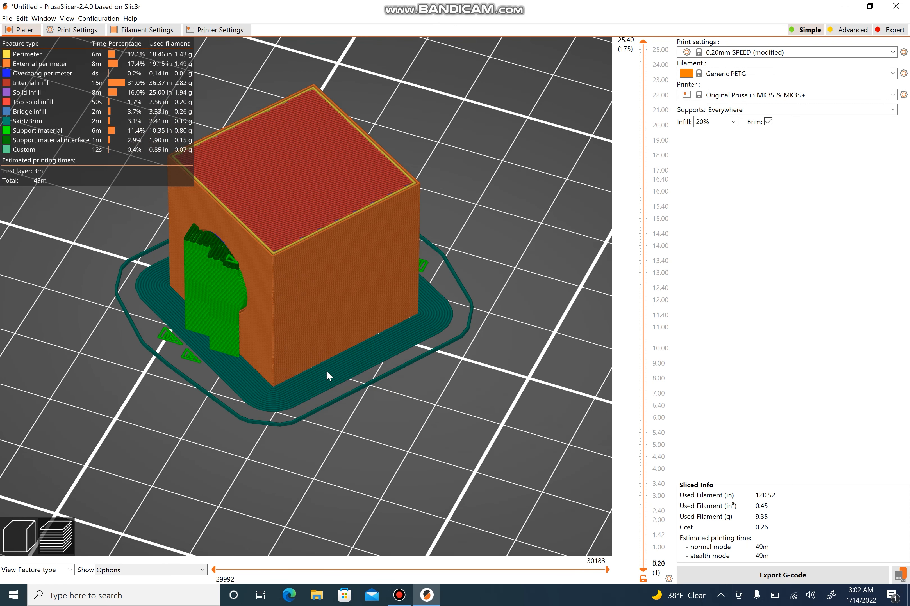
middle_click_drag(326, 370, 325, 394)
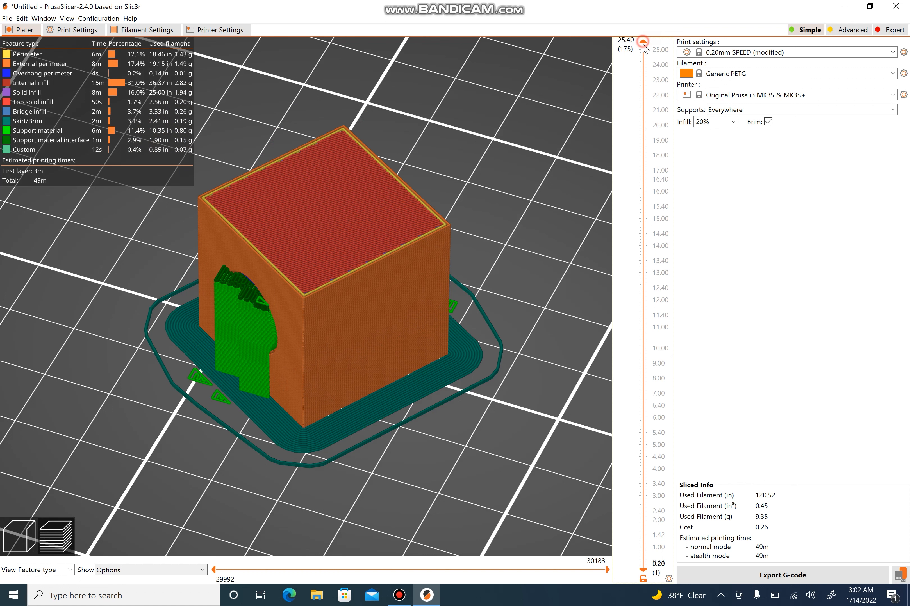
Step: Lower the preview's upper layer limit to layer 157 at height 21.80 and inspect the infill inside the cube
left_click_drag(643, 43, 643, 96)
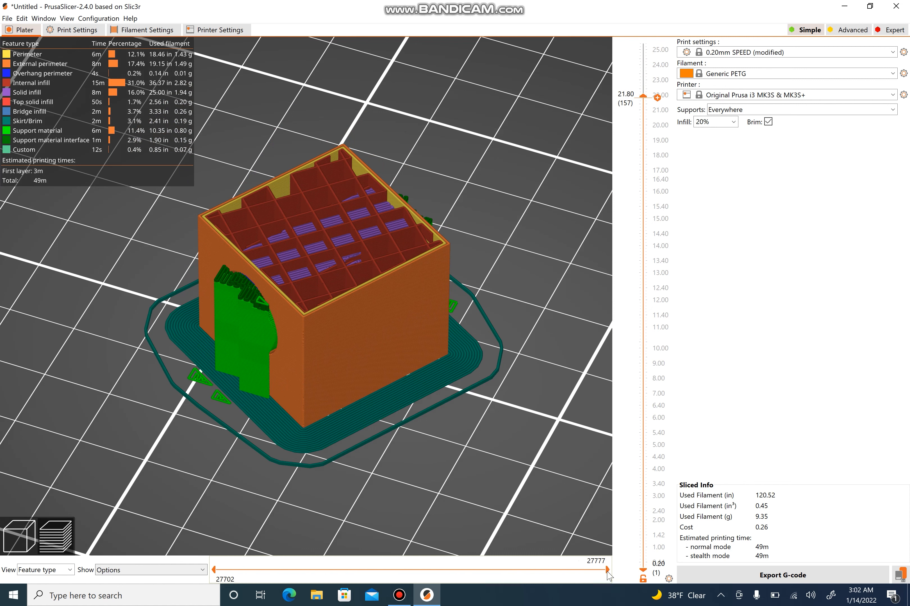
mouse_move(605, 569)
left_mouse_down()
mouse_move(492, 569)
mouse_move(541, 561)
mouse_move(608, 570)
left_mouse_up()
scroll(526, 283, "up", 3)
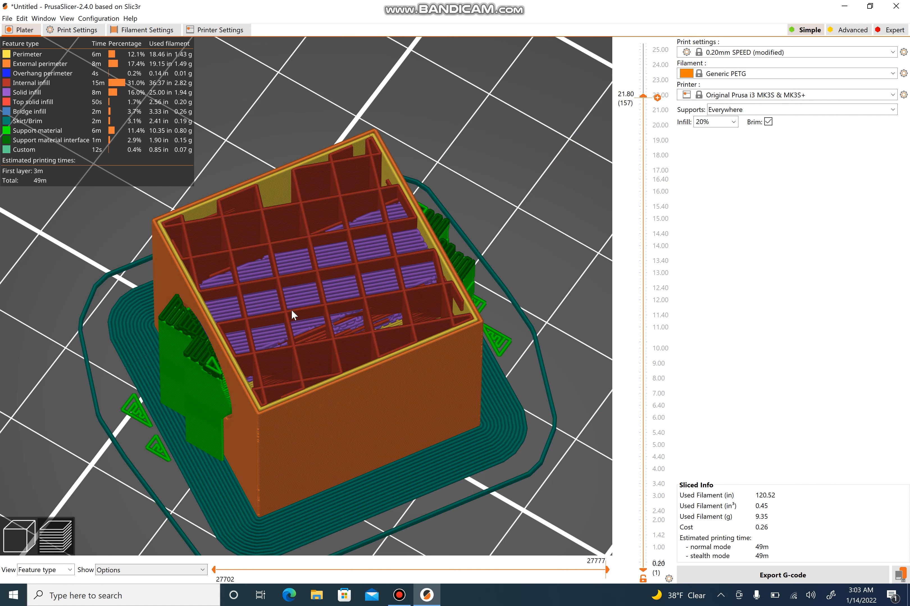
Step: Set the infill to 70% and re-slice the cube
left_click(733, 122)
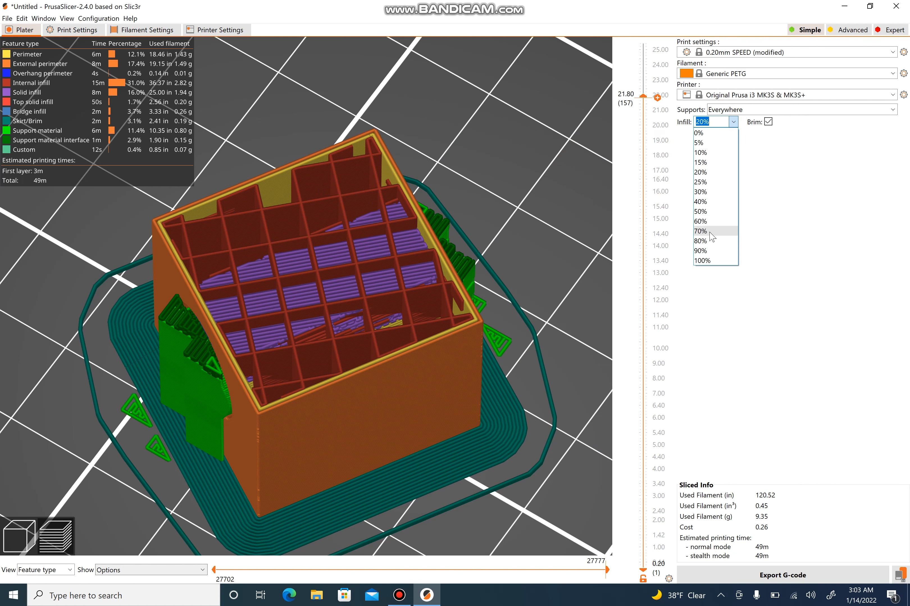
left_click(701, 232)
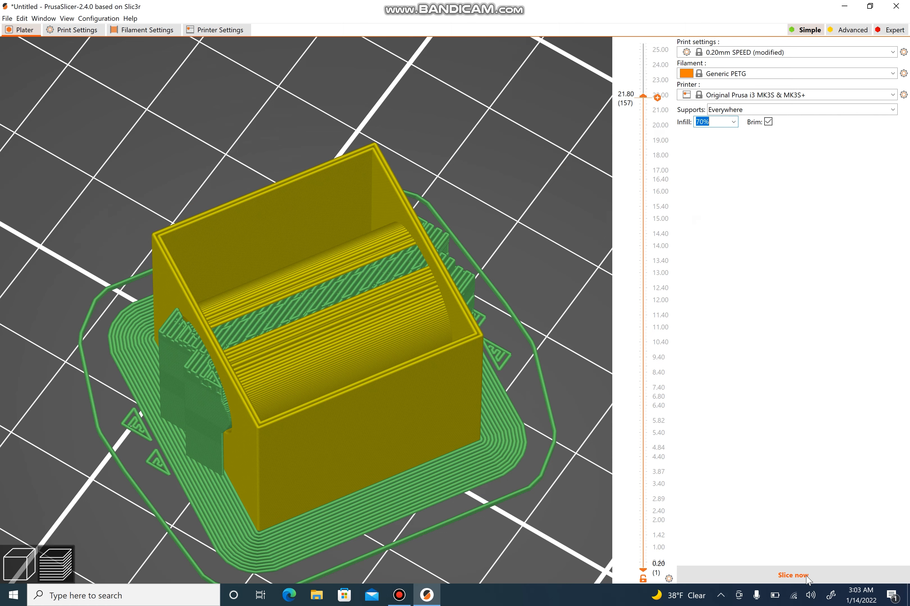
left_click(801, 579)
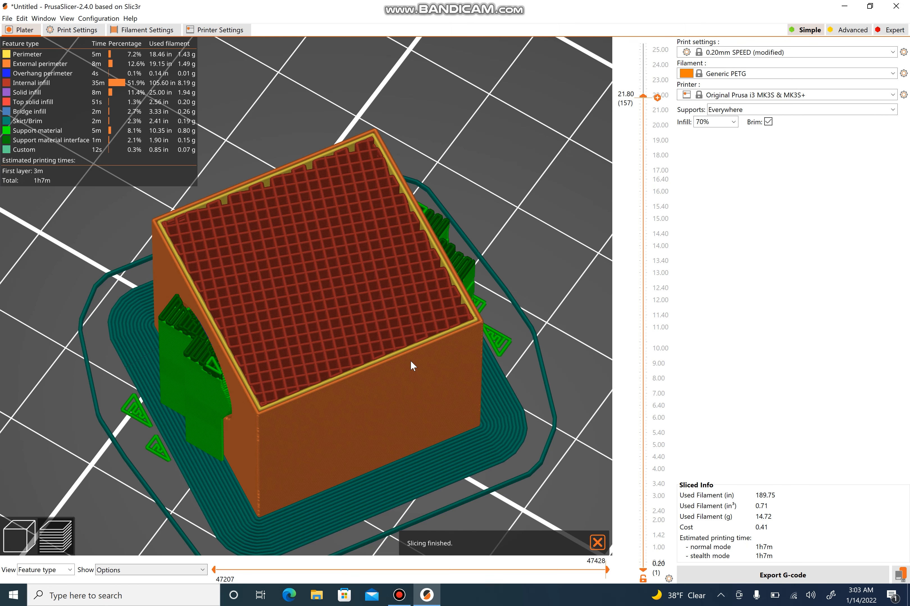
Step: Examine the denser infill grid and the supports of the sliced cube from several angles
left_click_drag(413, 364, 344, 320)
scroll(344, 320, "up", 2)
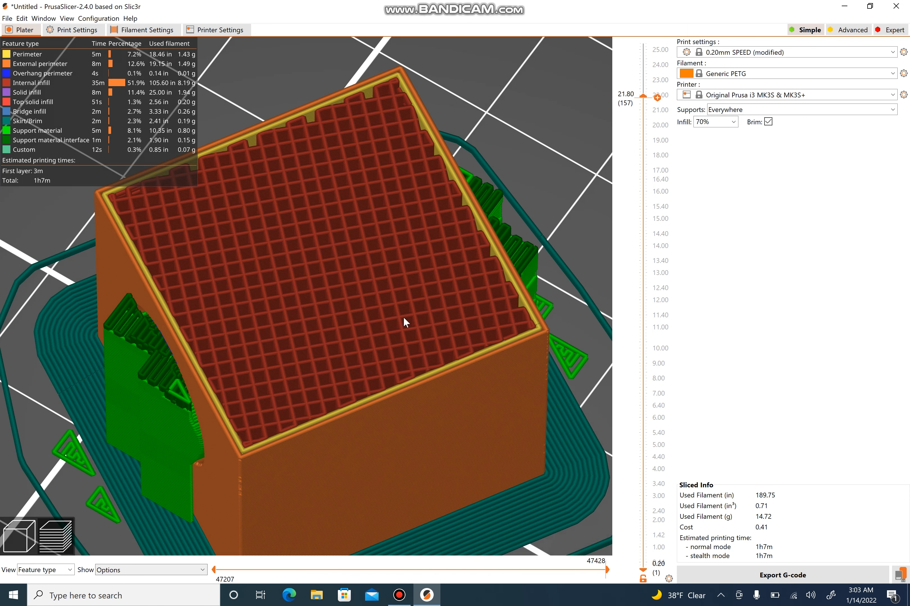
left_click_drag(400, 380, 407, 371)
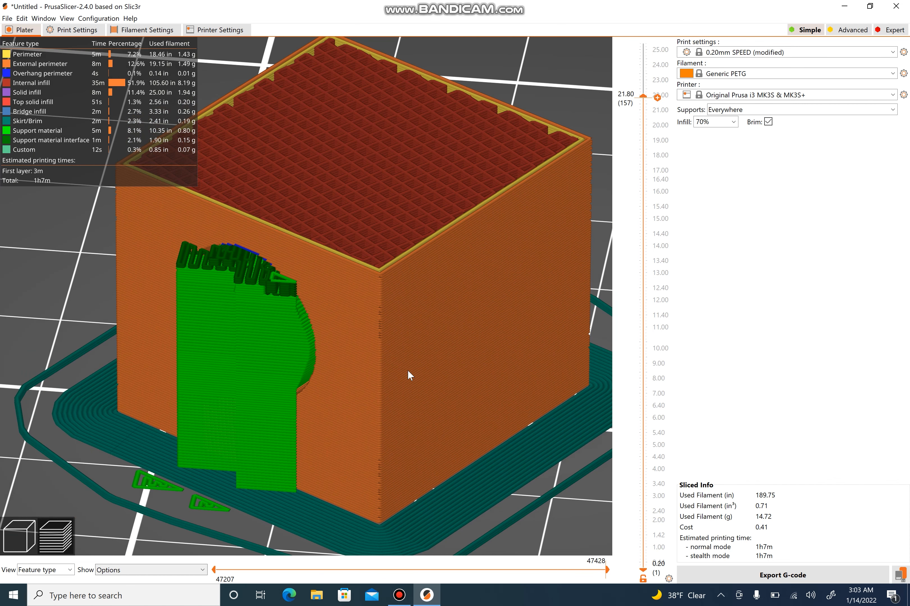
scroll(407, 369, "up", 2)
scroll(407, 370, "down", 5)
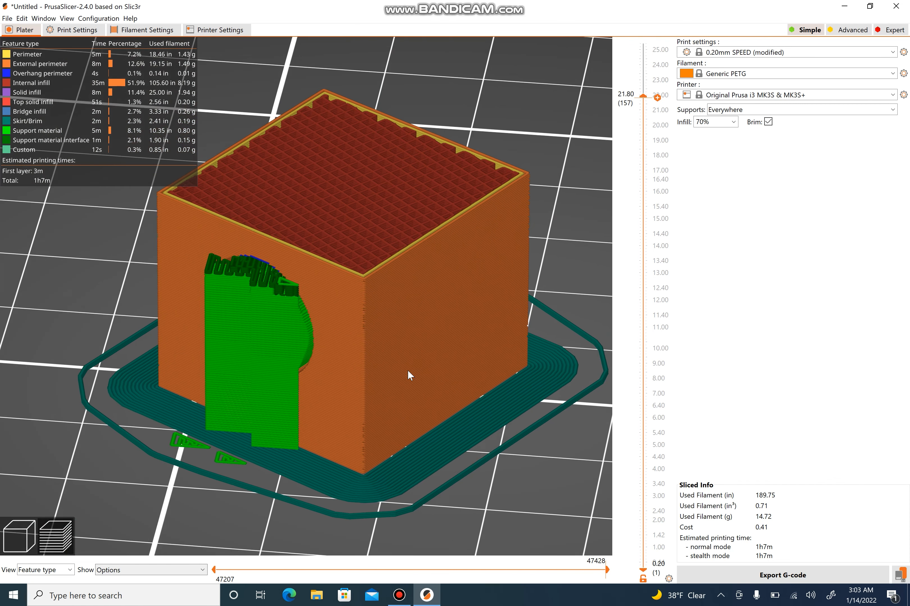
left_click_drag(365, 401, 347, 355)
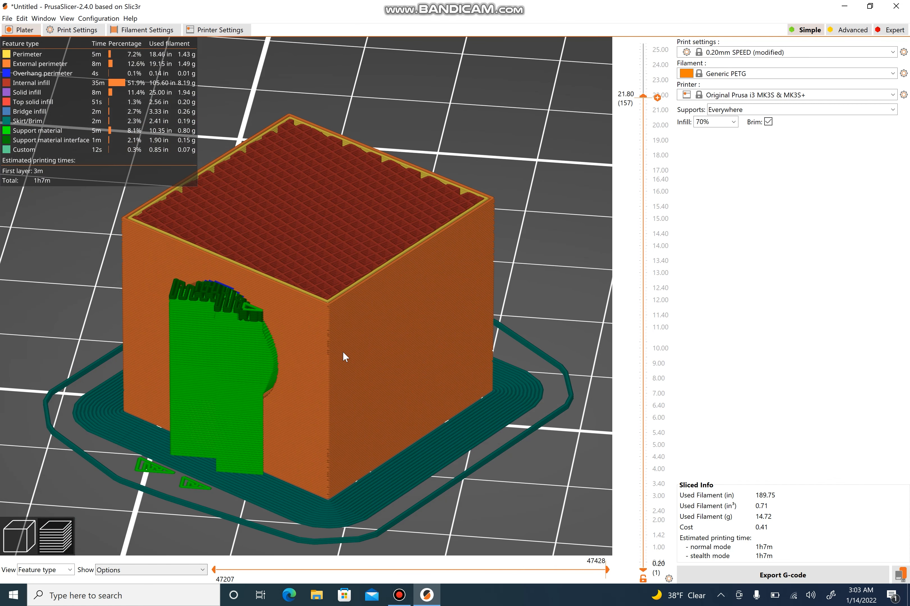
right_click_drag(342, 351, 349, 368)
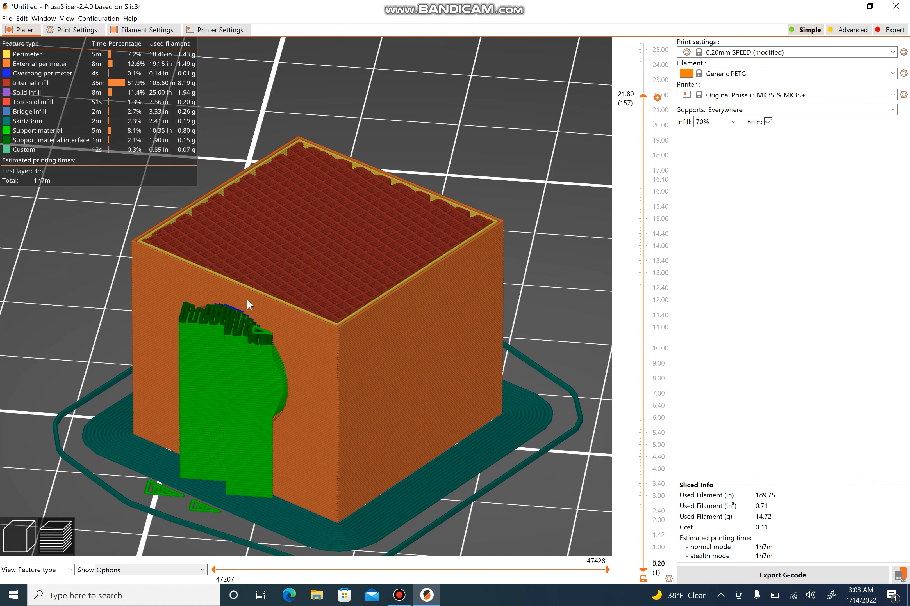
right_click_drag(249, 304, 263, 318)
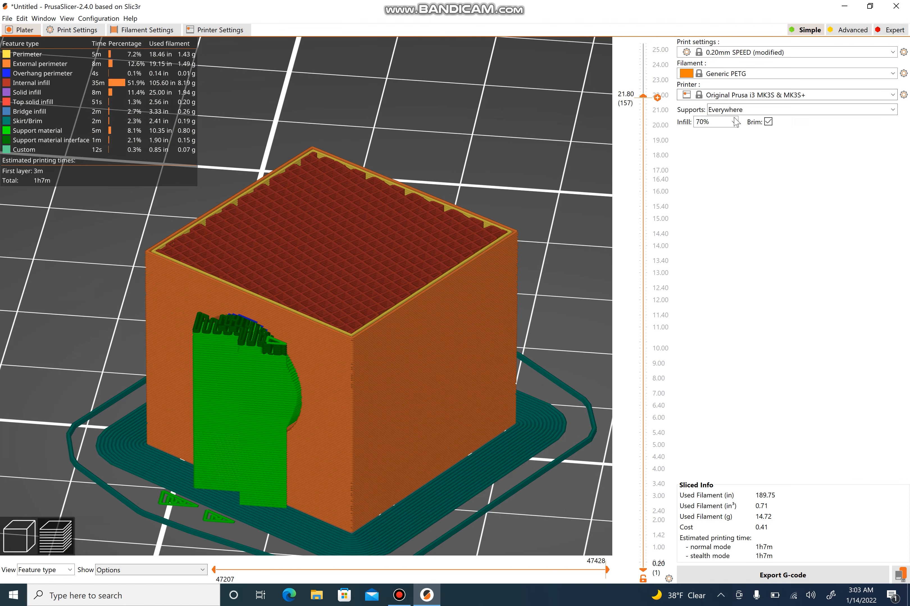
Step: Set the infill back to 20% and re-slice the cube
left_click(734, 122)
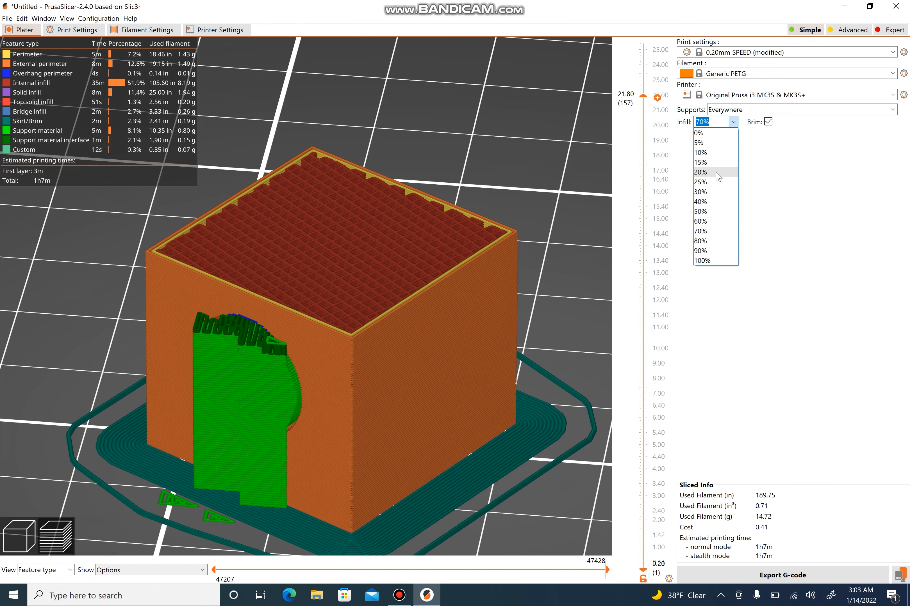
left_click(717, 174)
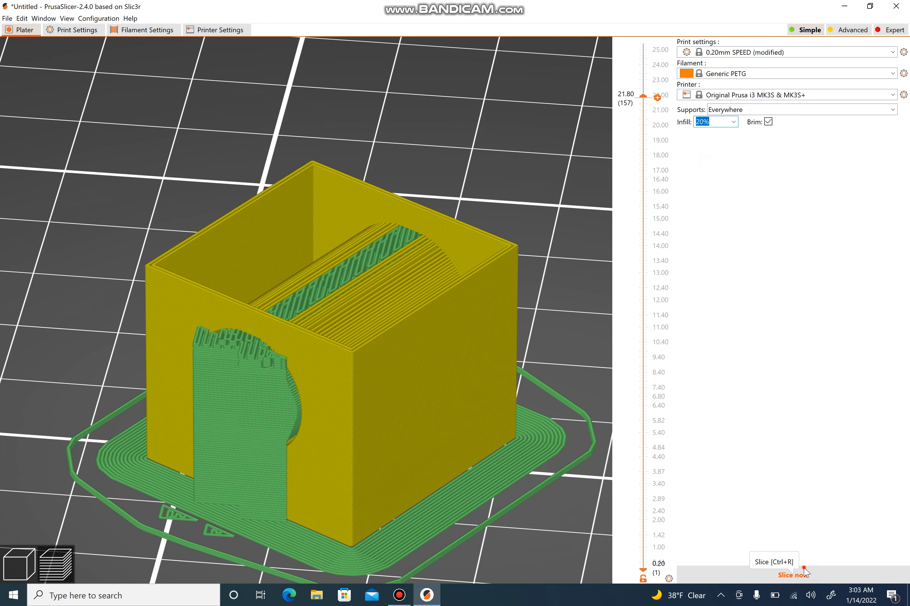
left_click(804, 573)
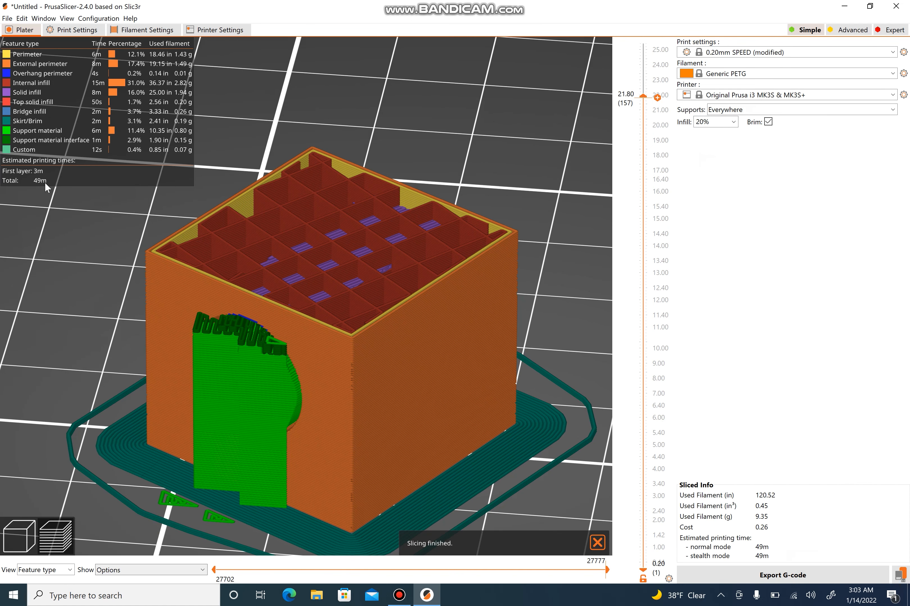
scroll(400, 334, "up", 3)
scroll(400, 333, "down", 5)
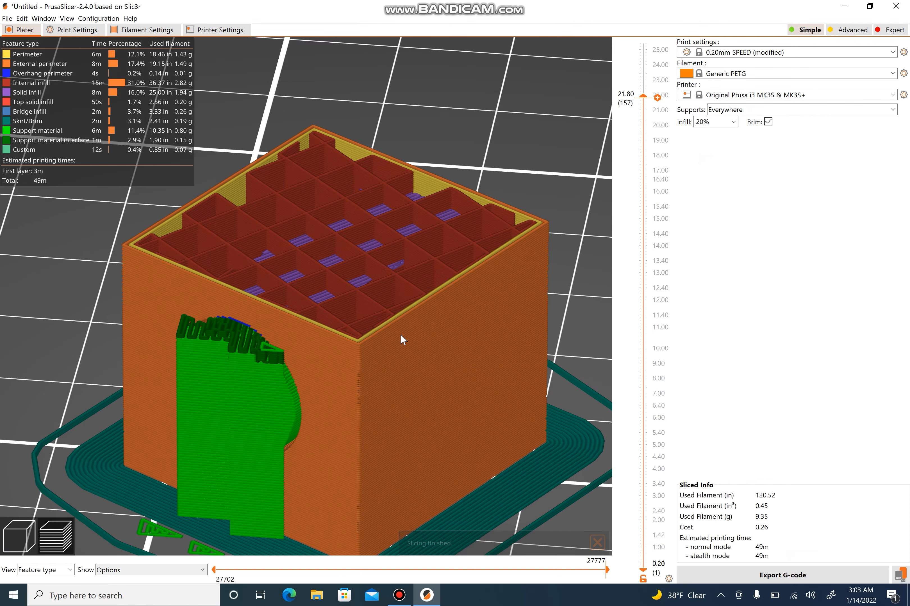
left_click_drag(415, 338, 417, 343)
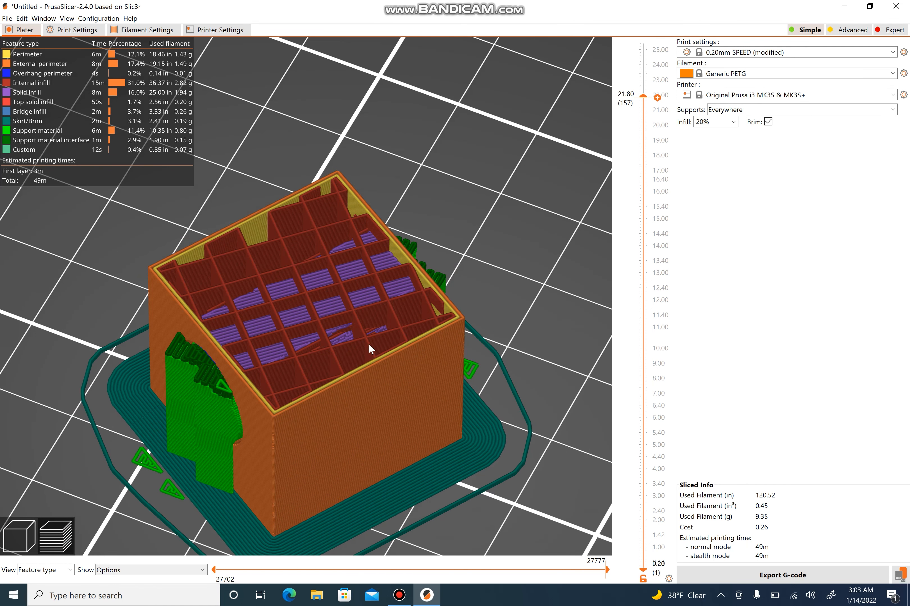
right_click_drag(369, 344, 381, 344)
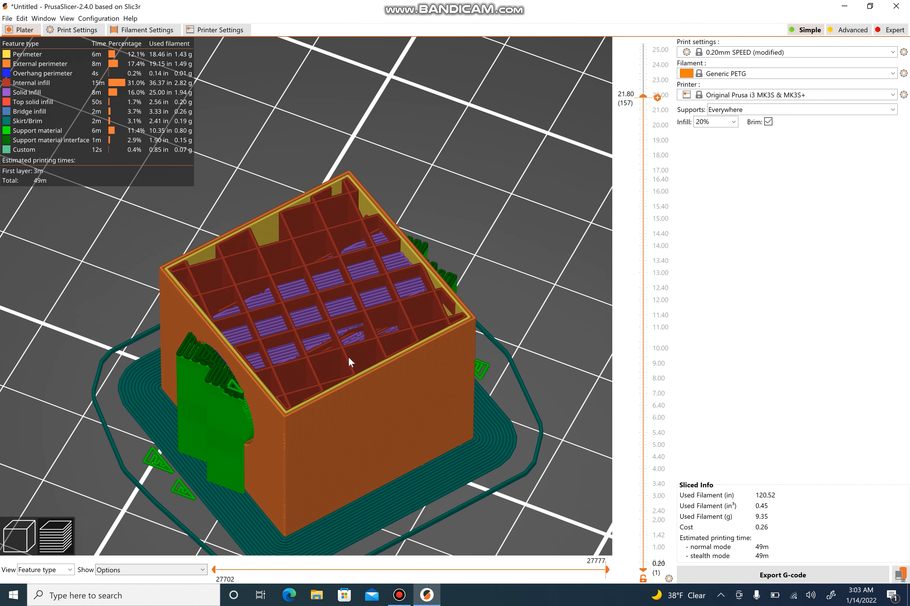
scroll(341, 343, "down", 3)
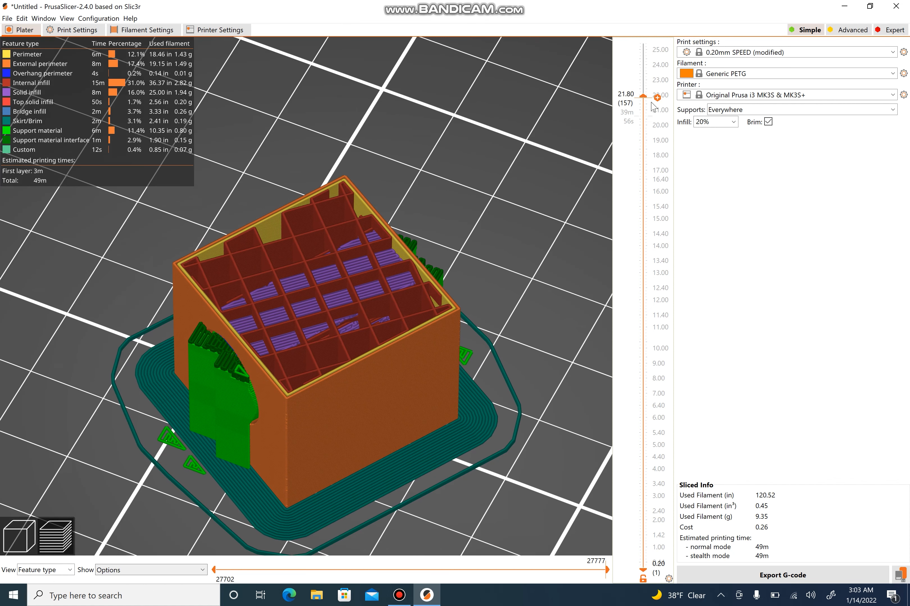
Step: Lower the preview to layer 118 at height 15.11 and examine the support structure inside and in front of the cube's hole
left_click_drag(646, 101, 605, 220)
left_click_drag(523, 287, 418, 408)
scroll(322, 412, "up", 5)
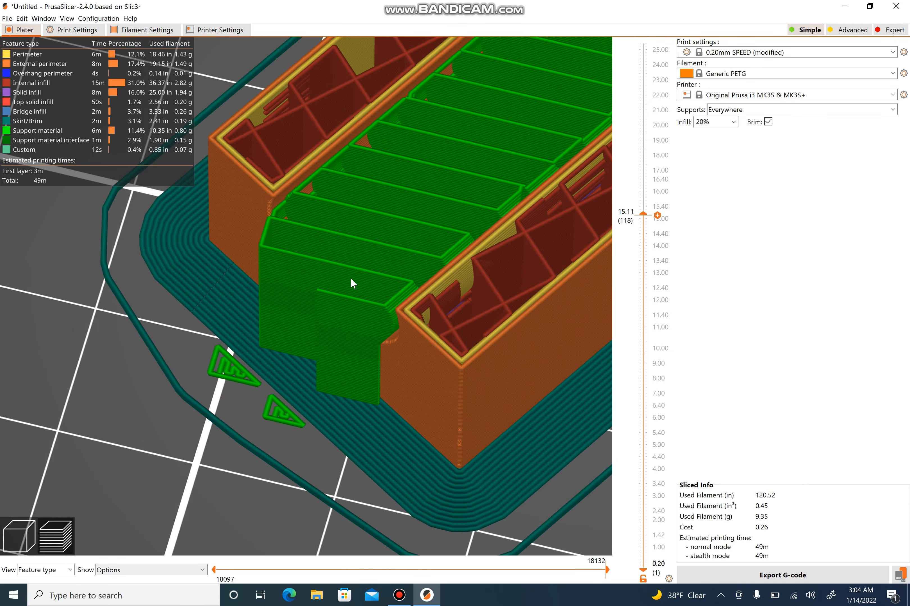
left_click_drag(351, 282, 401, 266)
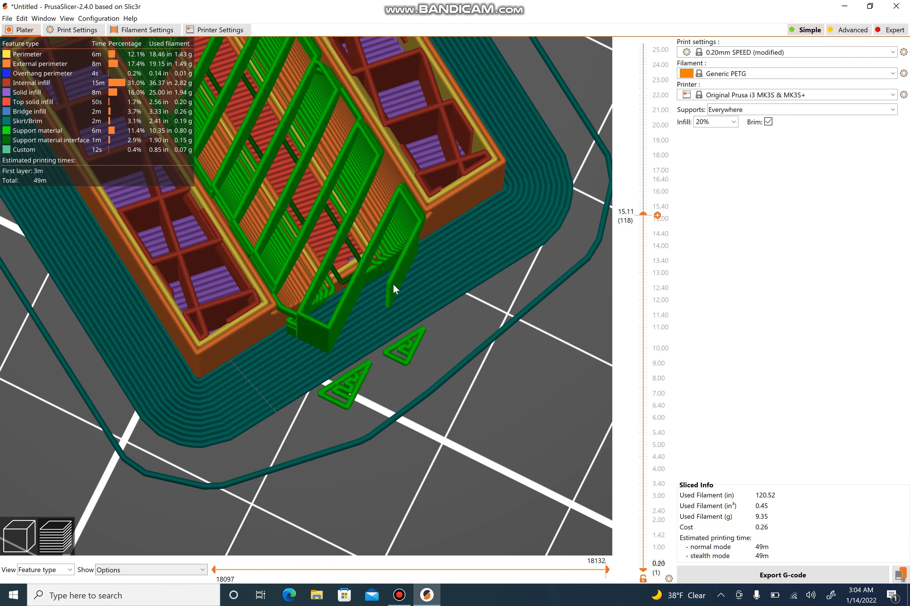
left_click_drag(399, 336, 348, 353)
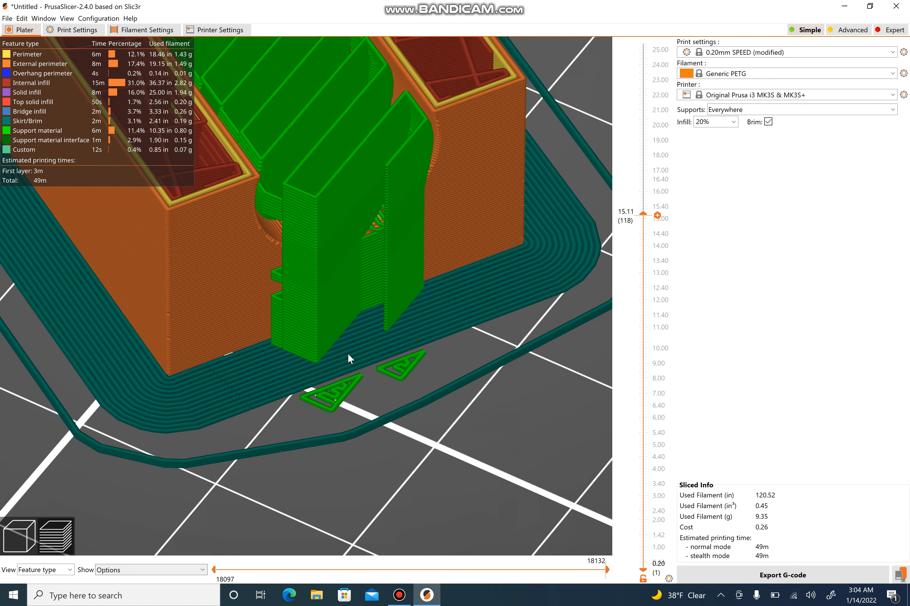
scroll(348, 353, "up", 3)
scroll(349, 355, "up", 2)
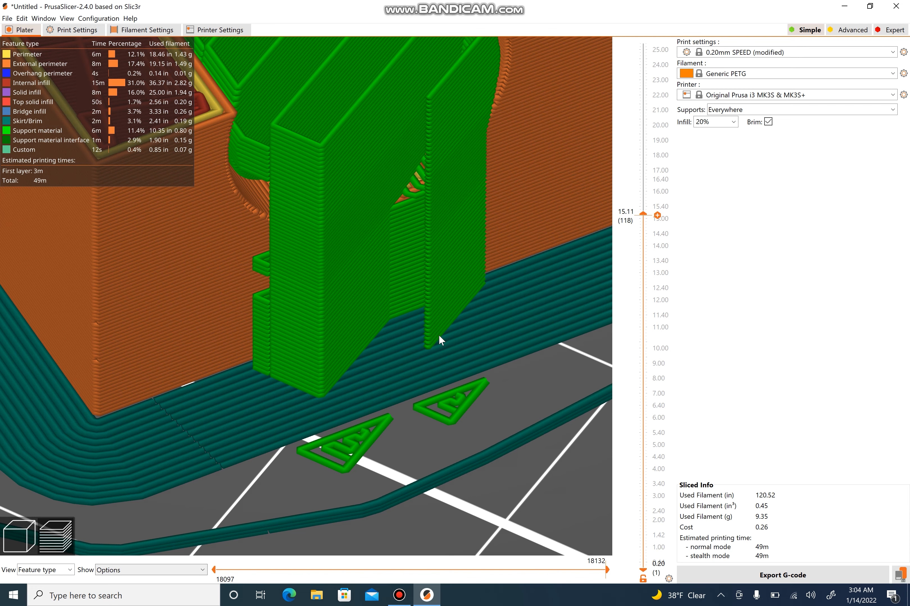
scroll(438, 334, "down", 10)
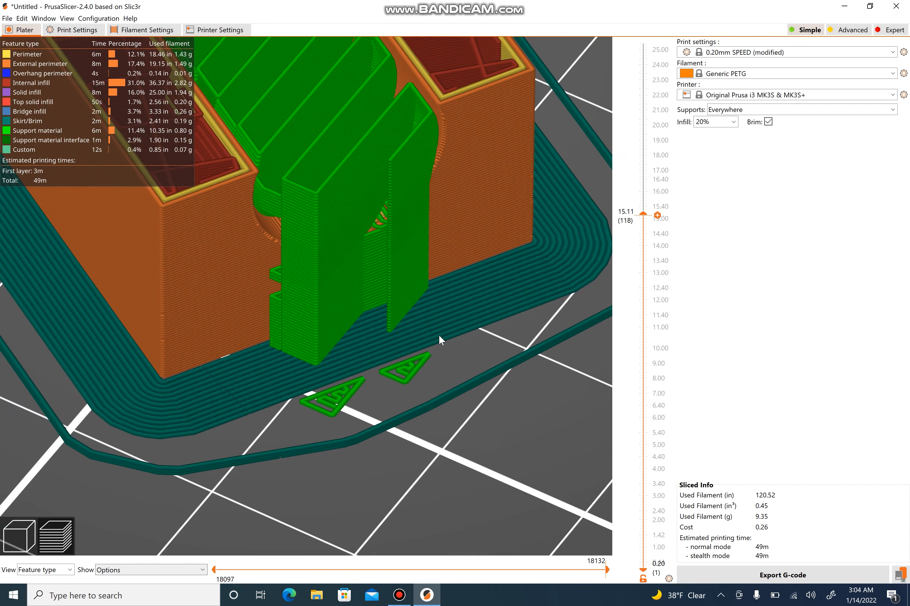
left_click_drag(427, 348, 425, 343)
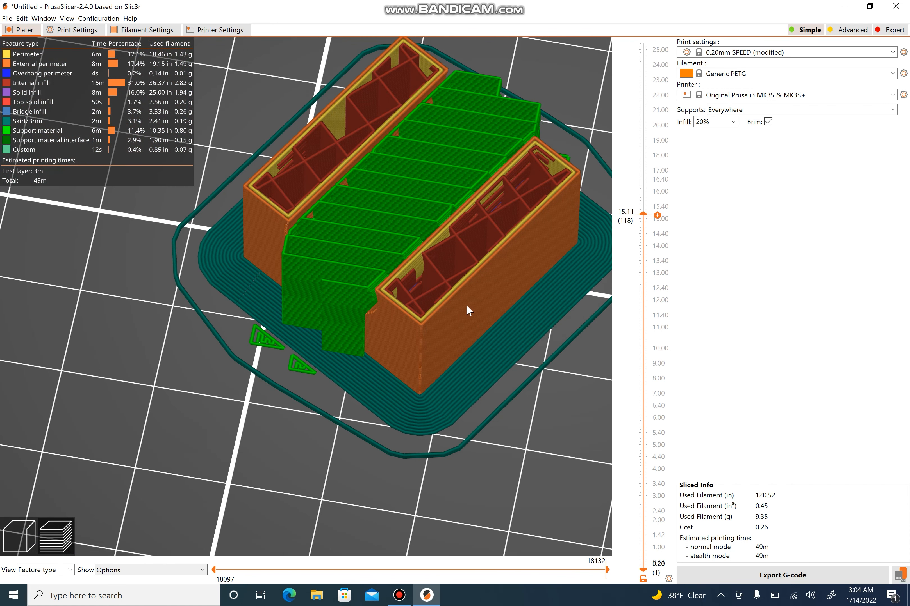
left_click_drag(466, 304, 422, 362)
Step: Return to the 3D editor view and select the cube on the print bed
left_click(29, 535)
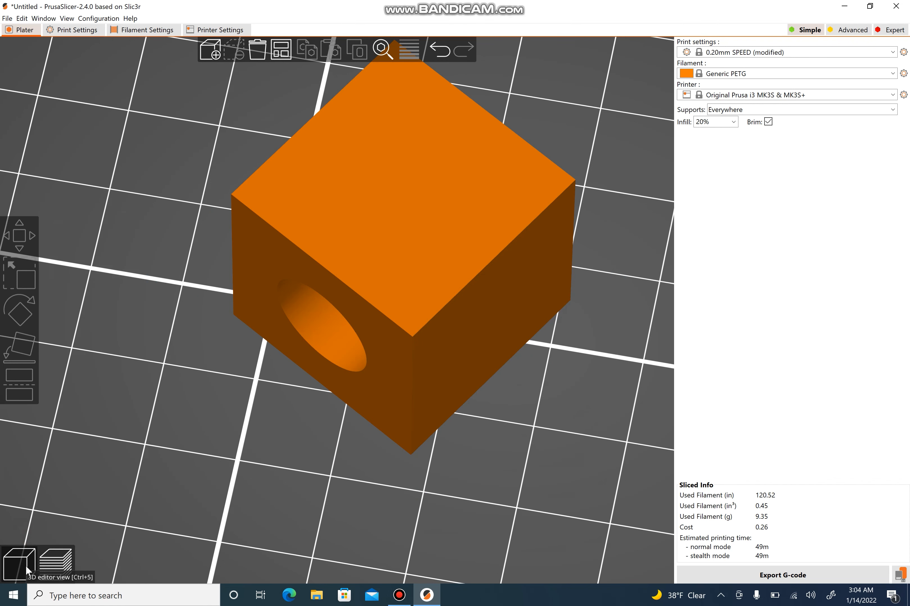
left_click(387, 324)
key("z")
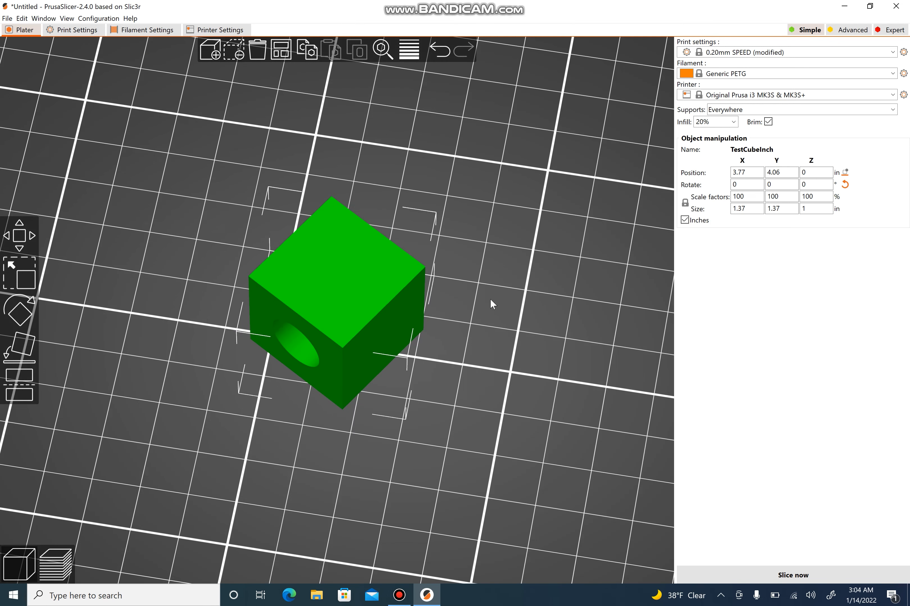
Step: Open the print settings and switch the settings mode to Advanced
left_click(84, 33)
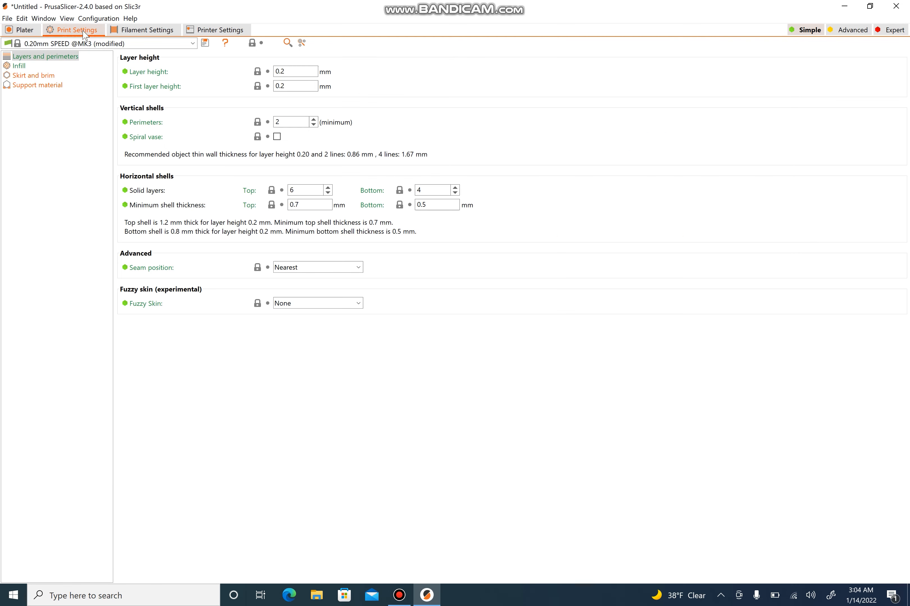
left_click(860, 33)
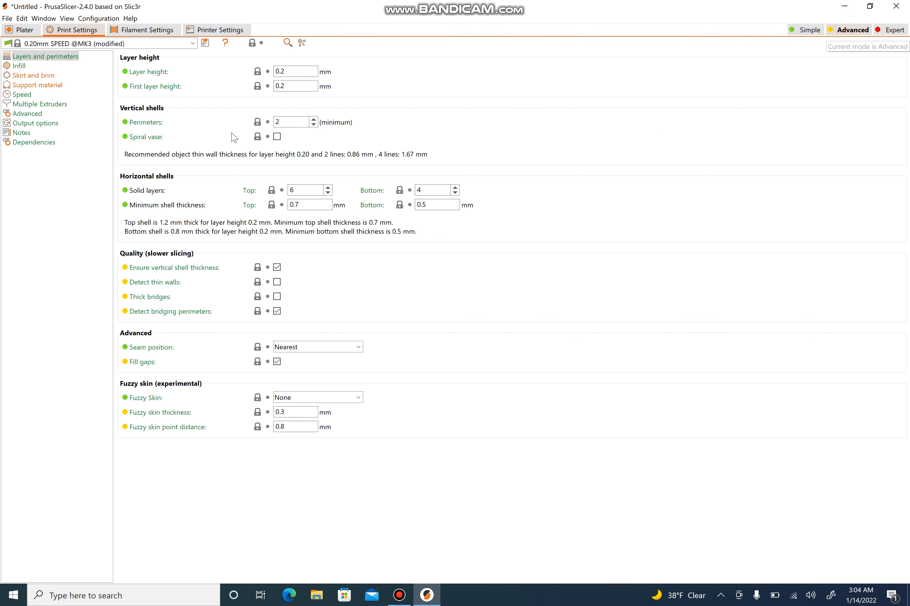
Step: Open the support material settings, set the style to Snug and pick 0.2 (detachable) for the top contact Z distance
left_click(39, 85)
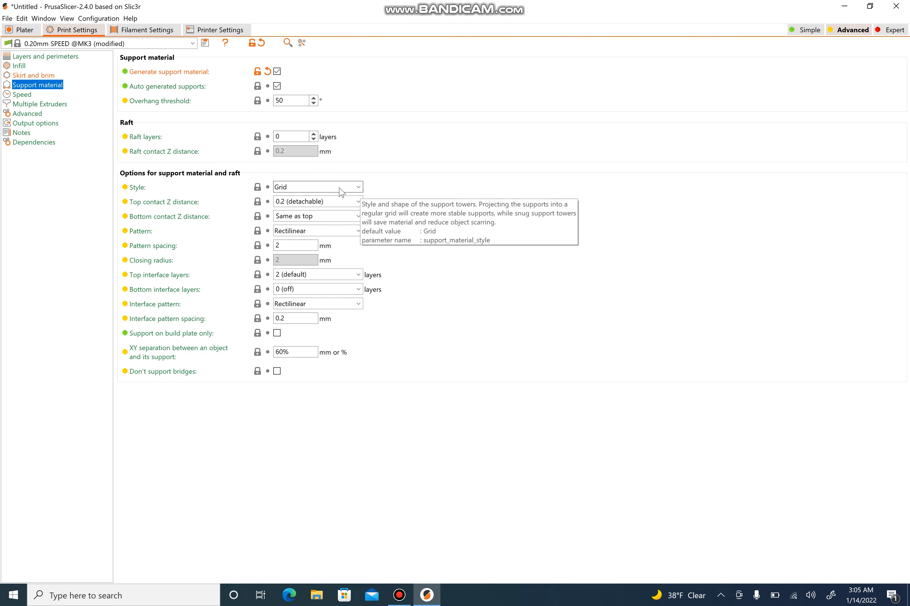
left_click(358, 186)
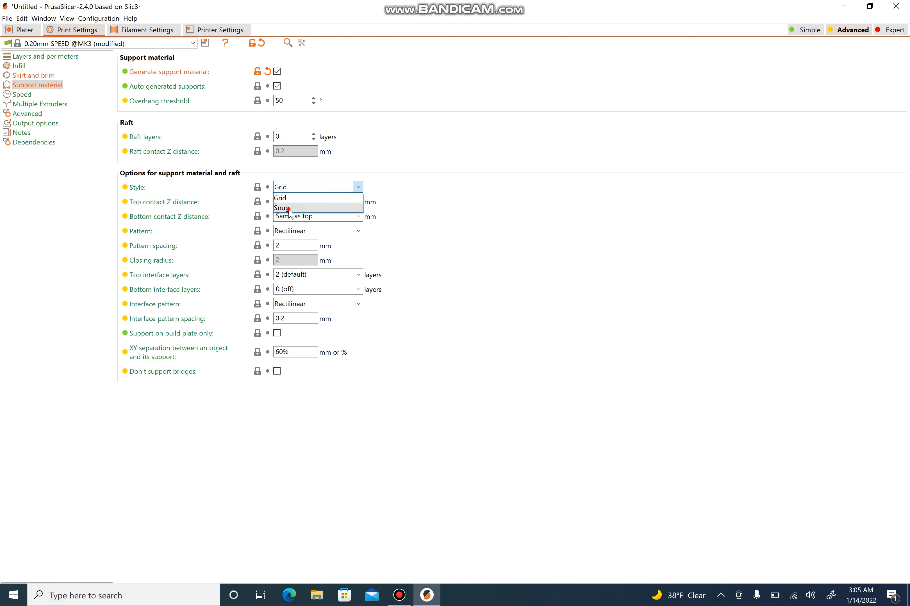
left_click(288, 209)
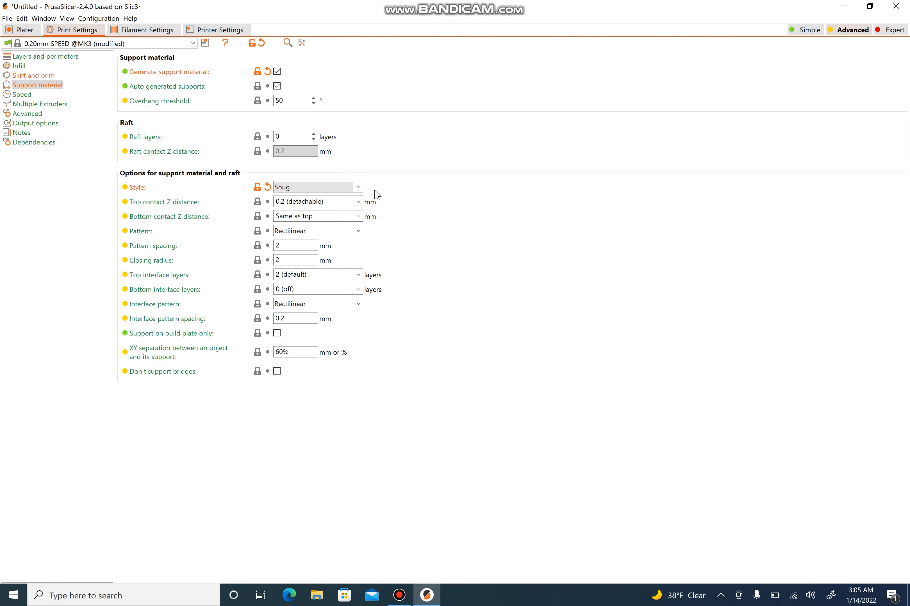
left_click(359, 202)
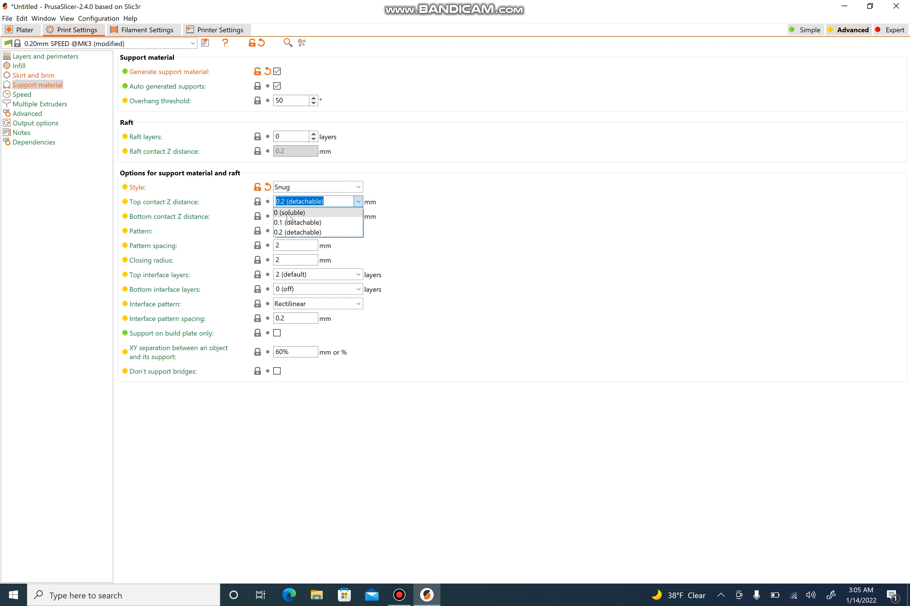
left_click(291, 231)
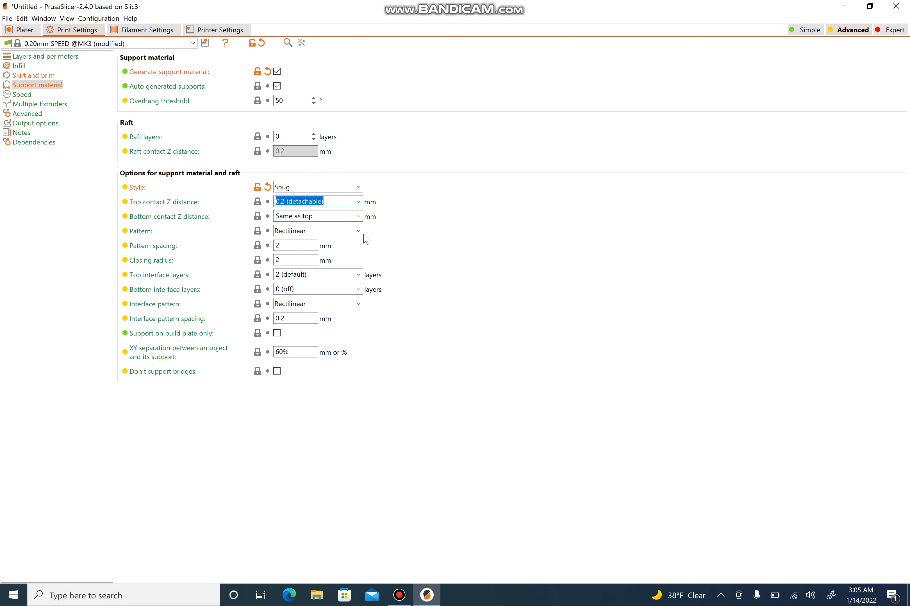
Step: Set the support material pattern to Honeycomb
left_click(357, 230)
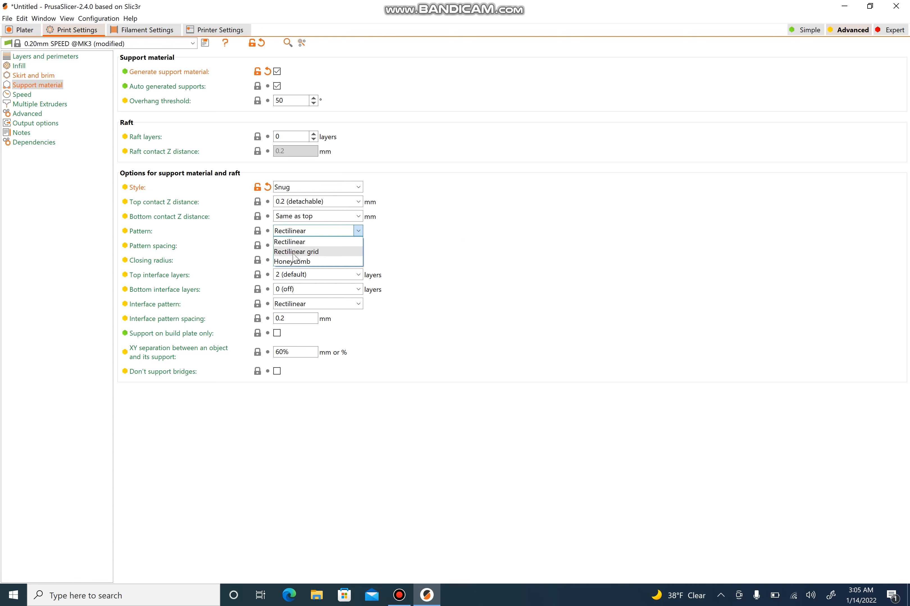
left_click(296, 262)
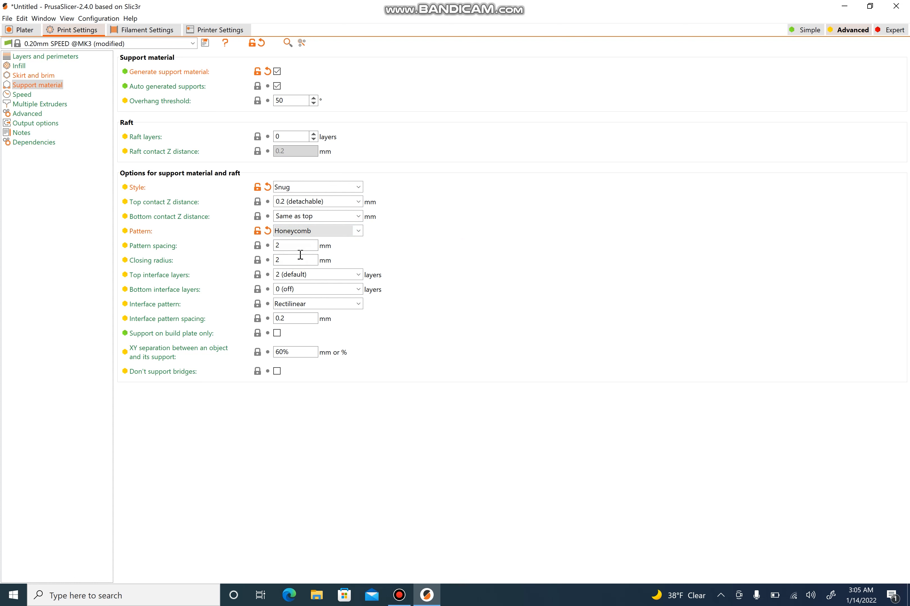
left_click(357, 230)
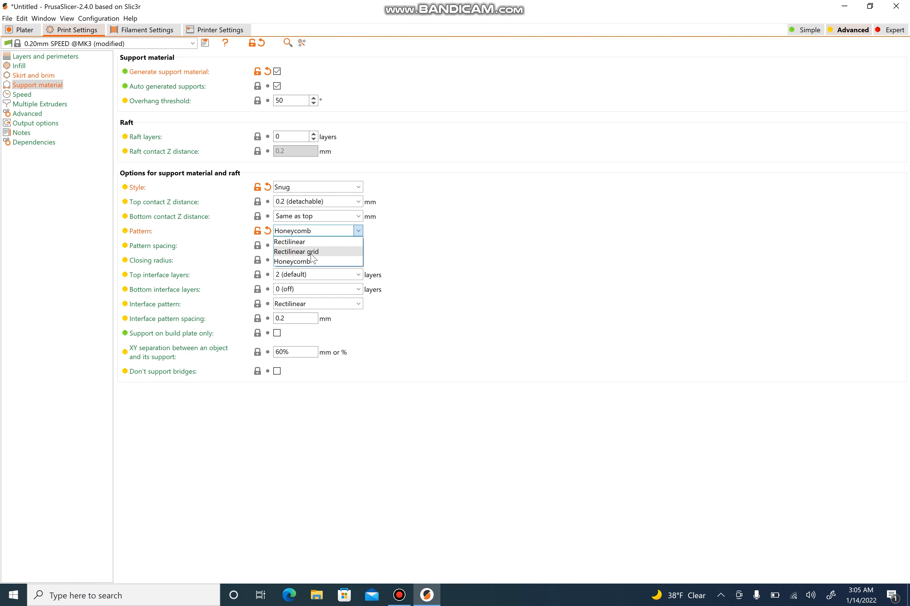
left_click(357, 231)
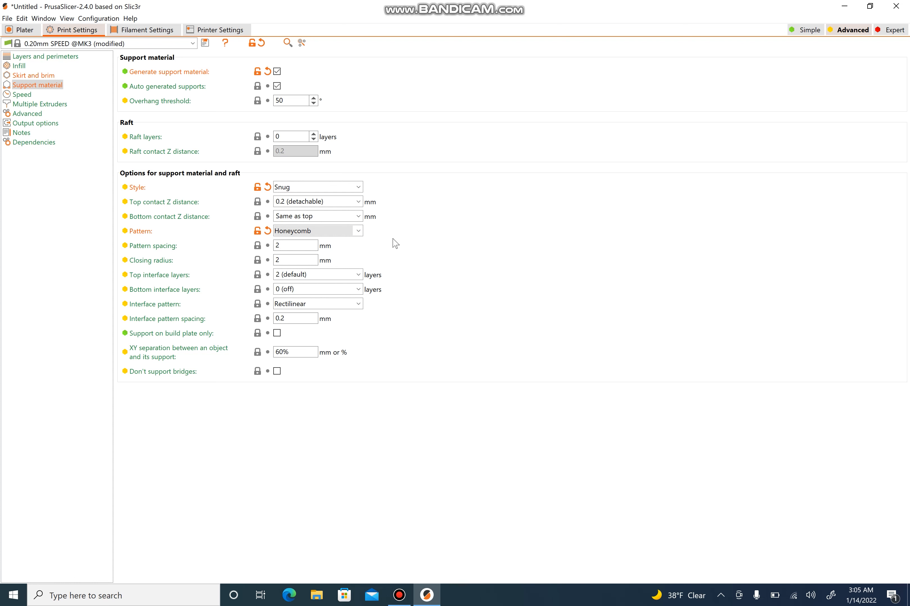
Step: Re-slice the cube with the changed supports and lower the preview to layer 99 at height 15.12
left_click(24, 32)
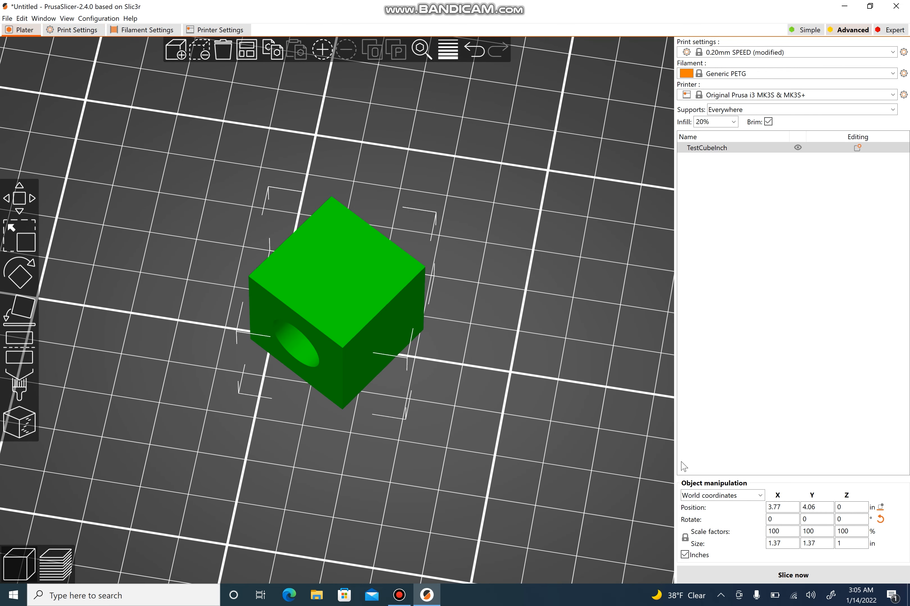
left_click(763, 575)
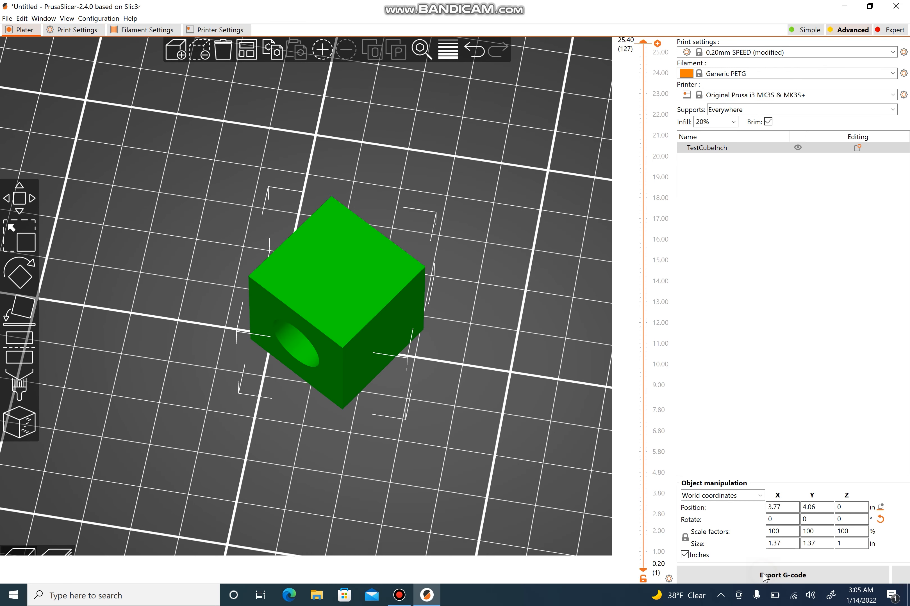
scroll(361, 385, "up", 5)
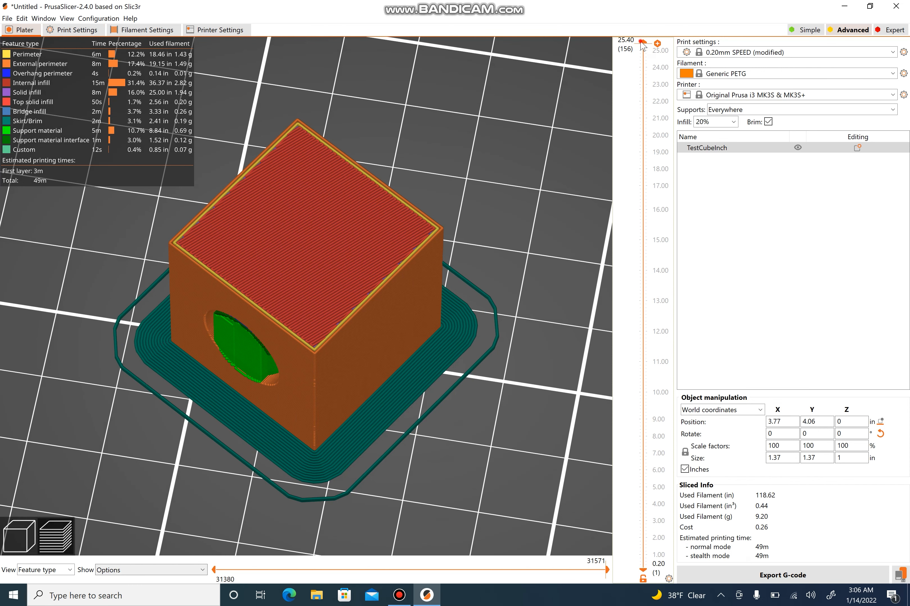
left_click_drag(642, 42, 622, 239)
left_click_drag(500, 224, 400, 244)
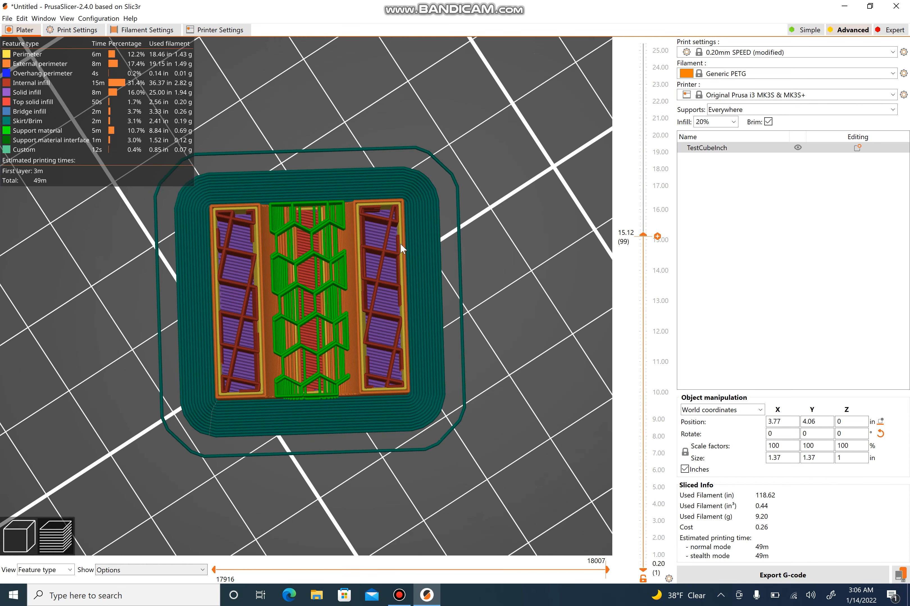
Step: Examine the honeycomb supports inside the cube's hole from several angles and raise the preview to layer 102 at height 15.40
scroll(299, 288, "up", 5)
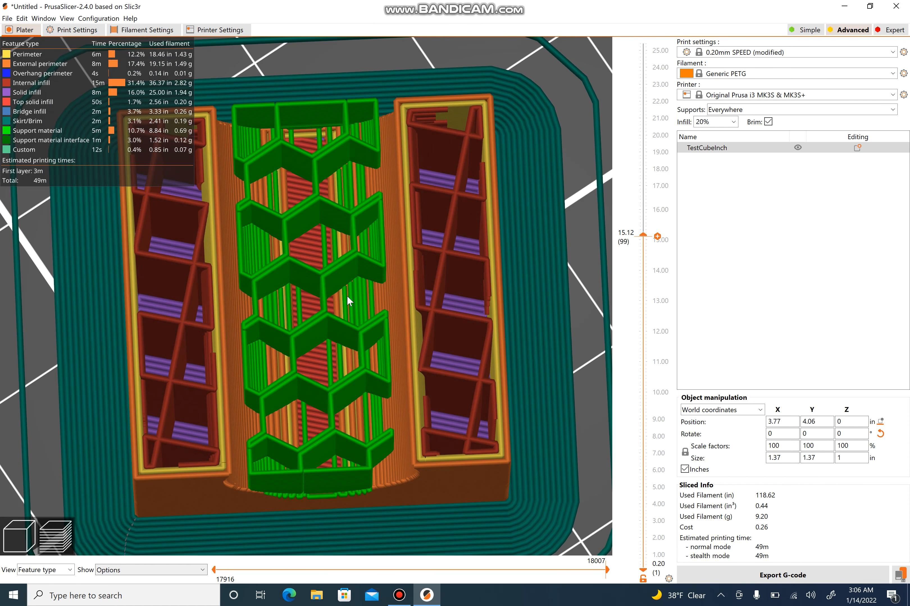
left_click_drag(348, 300, 352, 294)
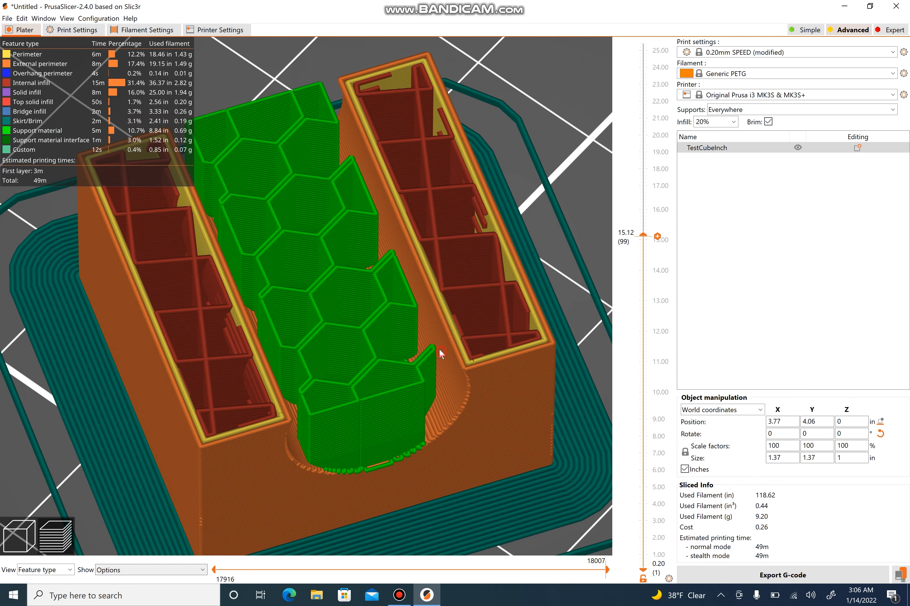
left_click_drag(439, 349, 421, 351)
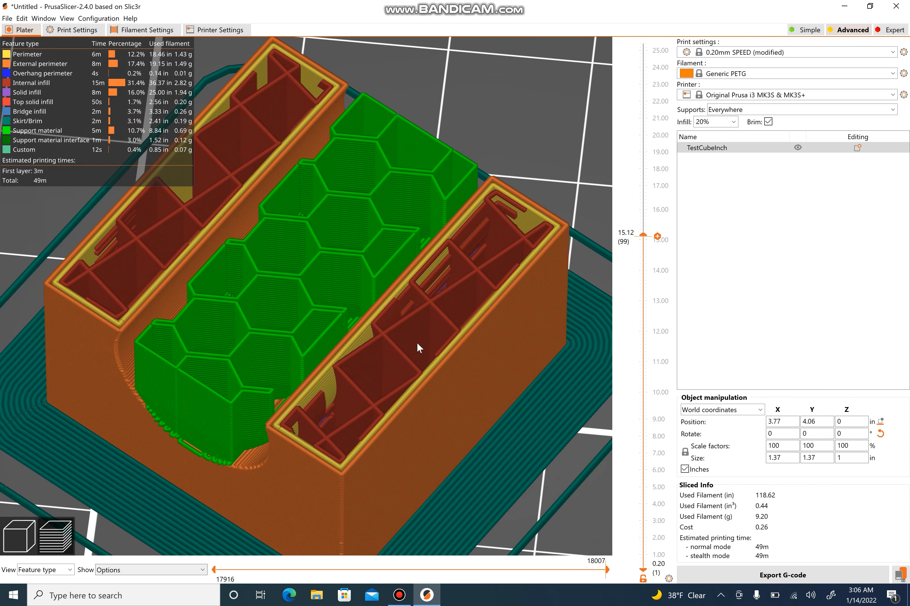
key("Up")
key("Up")
key("Up")
left_click_drag(379, 304, 292, 275)
scroll(292, 276, "up", 4)
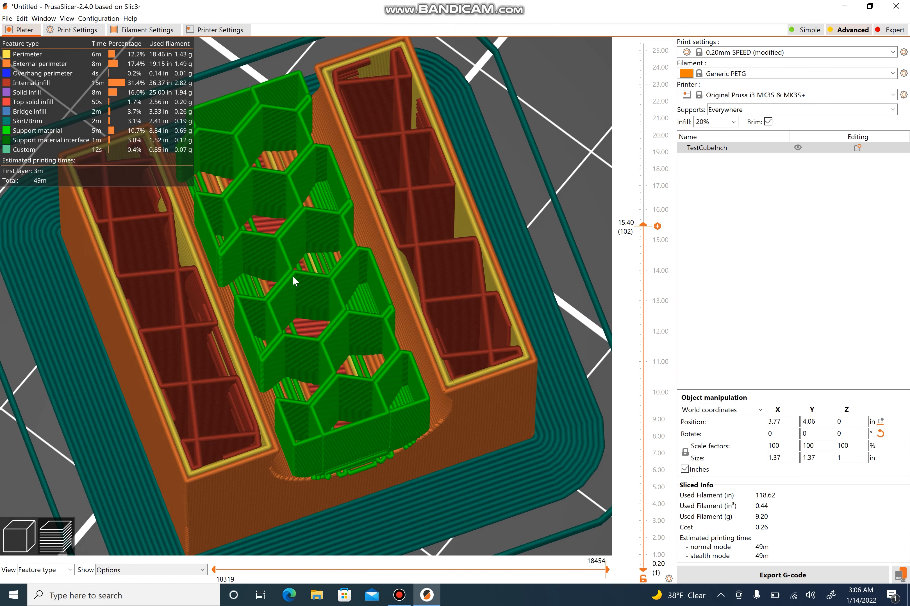
Step: Switch the settings mode to Simple, review the layer height under layers and perimeters, and return to the sliced preview
left_click(76, 30)
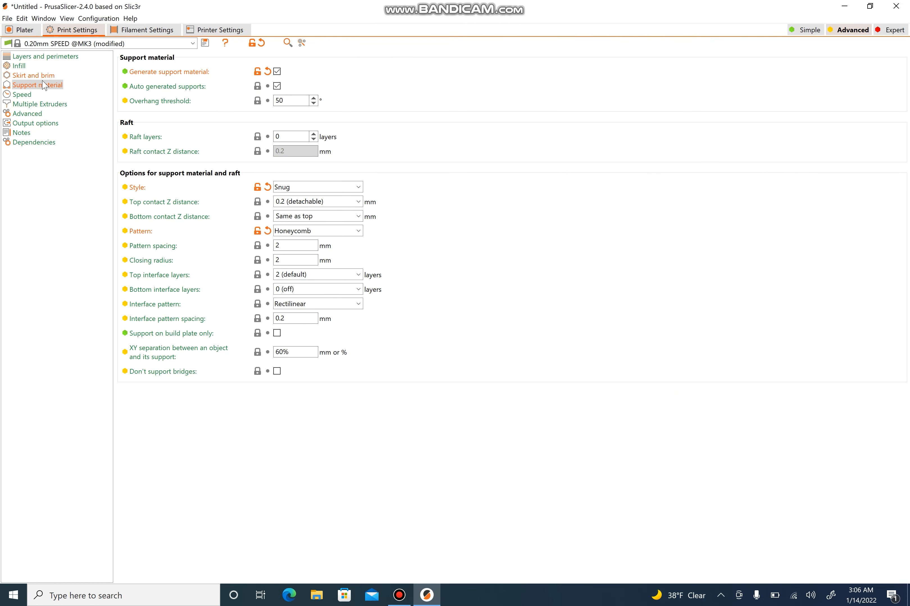
left_click(36, 58)
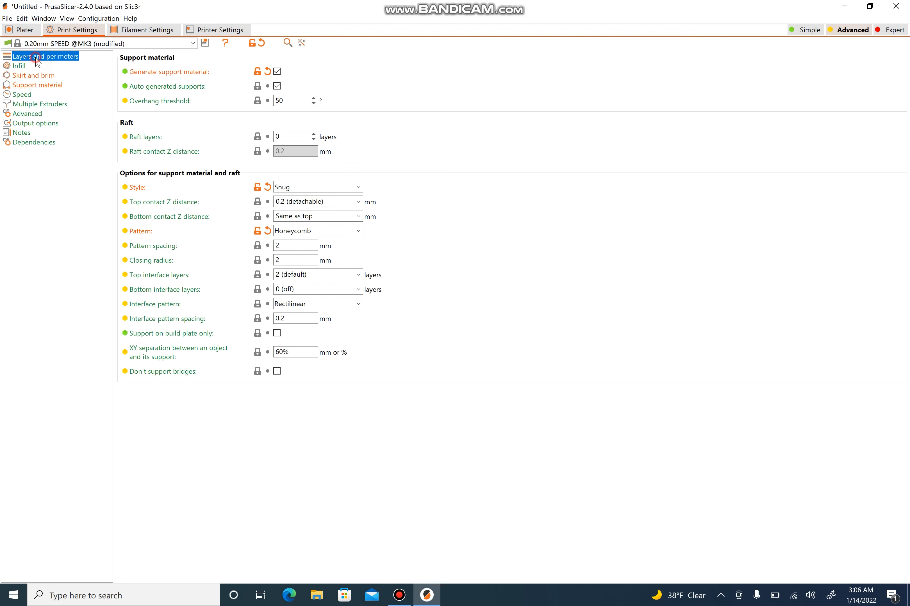
left_click(809, 30)
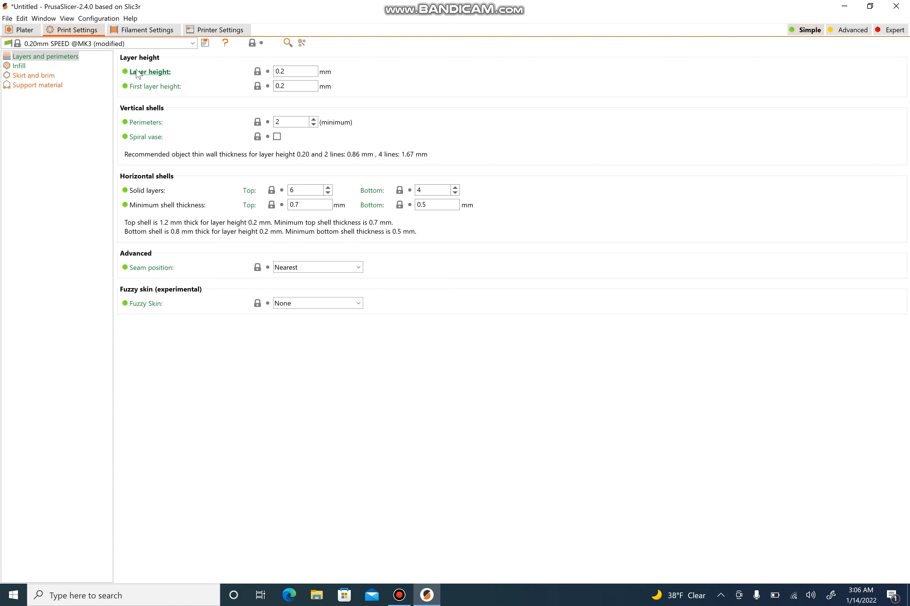
left_click(297, 70)
left_click(22, 31)
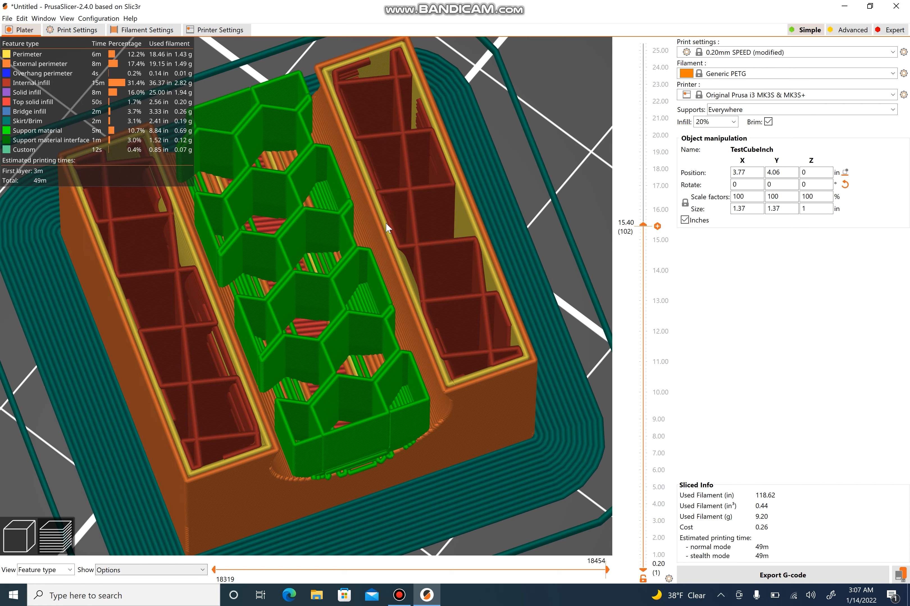
Step: Set the minimum number of perimeters to 4 in the print settings
left_click(75, 30)
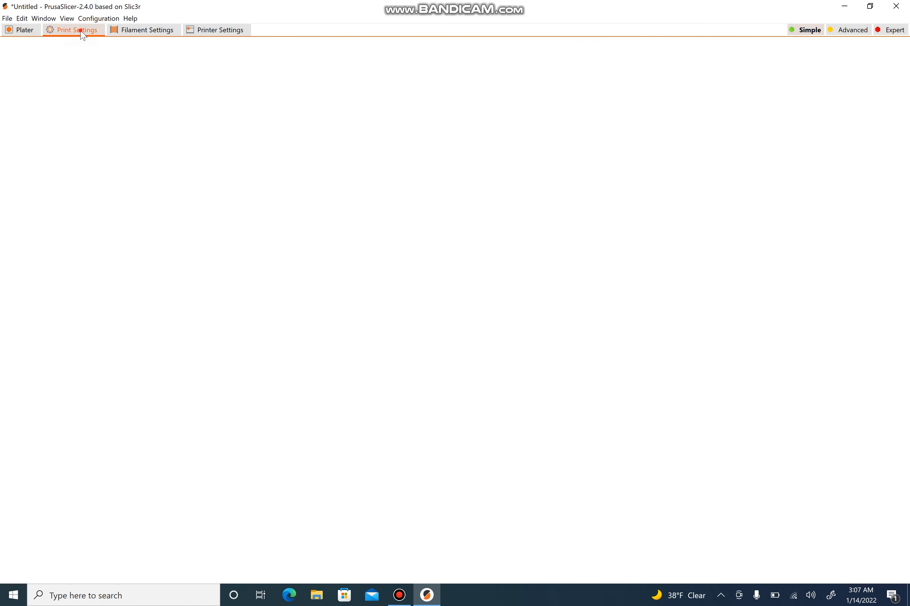
left_click(314, 120)
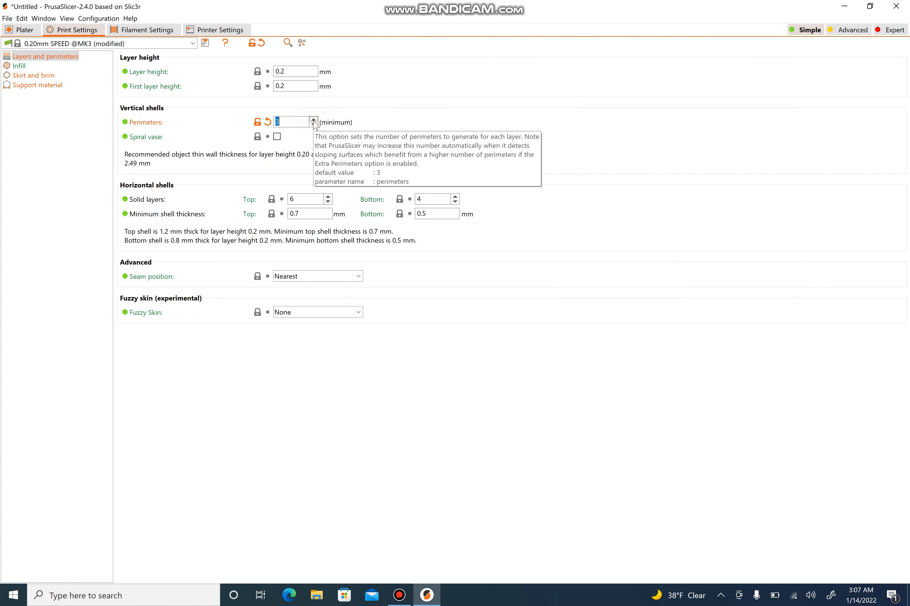
left_click(313, 119)
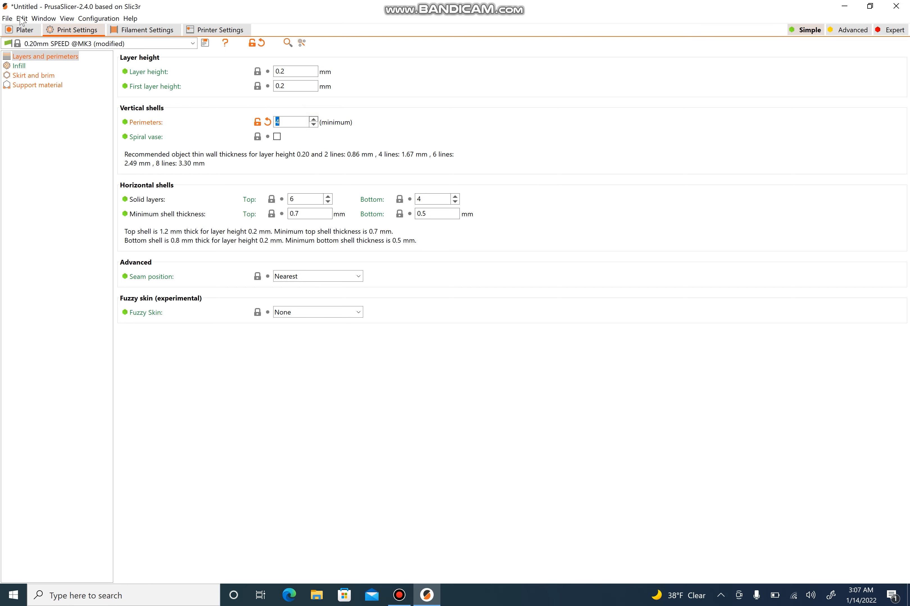
Step: Re-slice the cube and examine the perimeter walls with the preview lowered to layer 111 at height 16.40
left_click(24, 30)
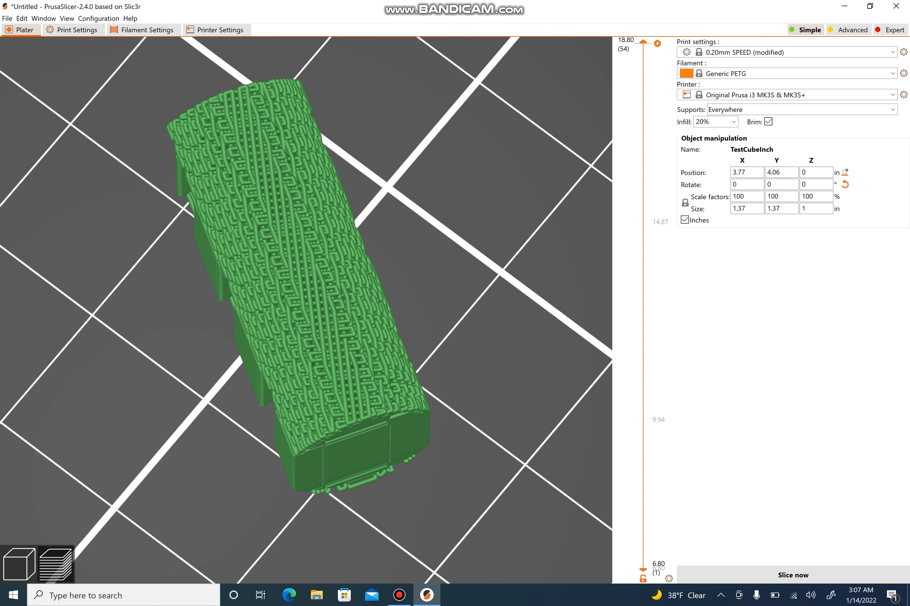
left_click(799, 575)
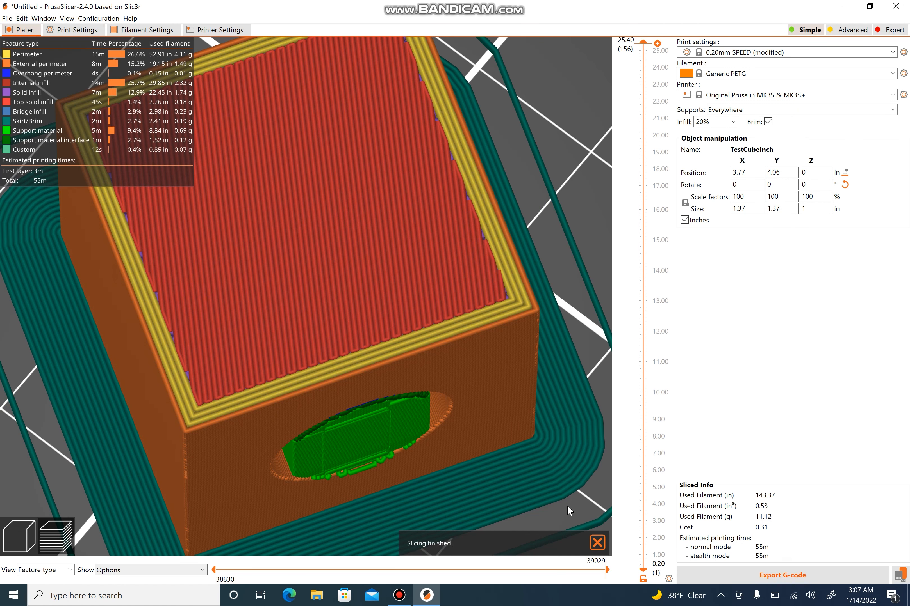
left_click_drag(645, 45, 641, 200)
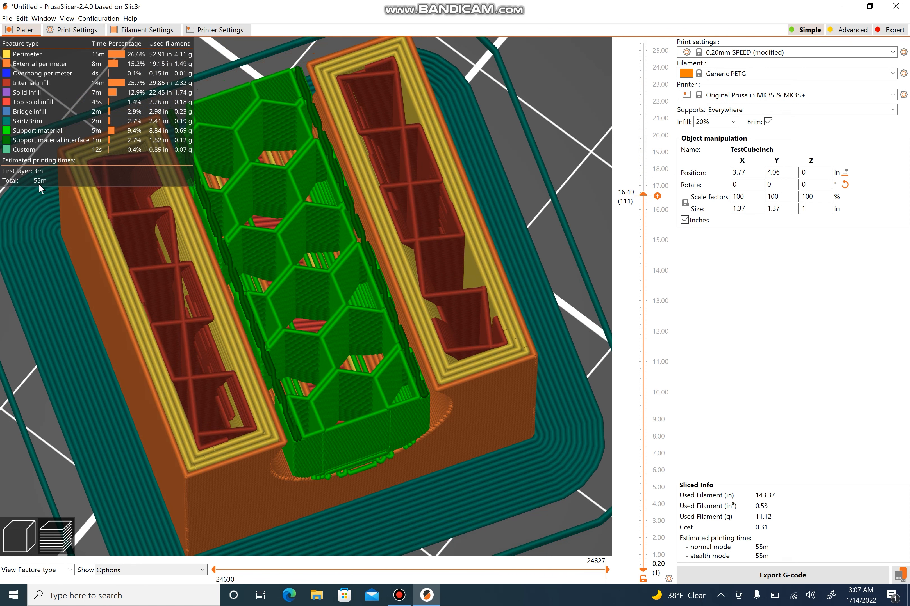
left_click_drag(458, 343, 321, 336)
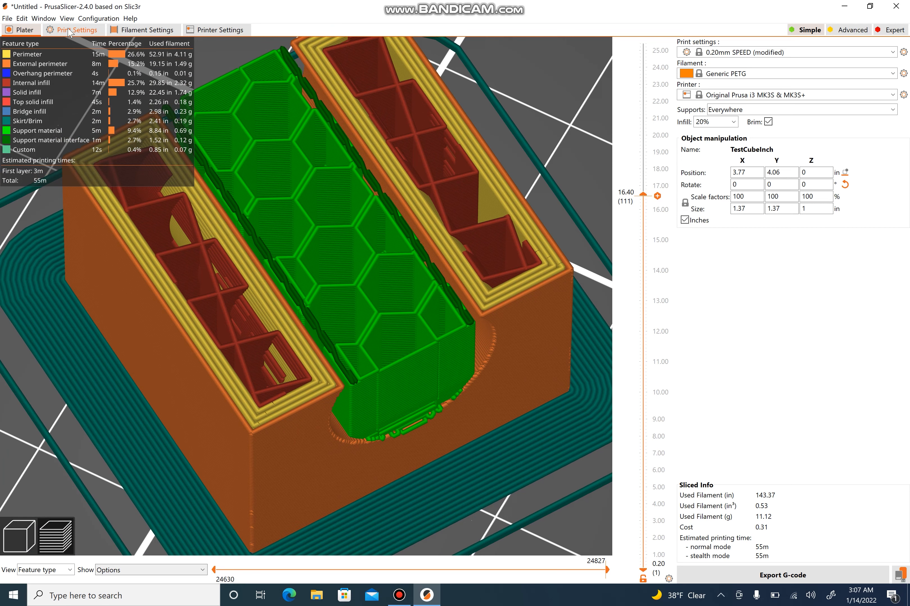
Step: Reset the perimeters to the saved preset value of 2 and open the infill settings
left_click(72, 29)
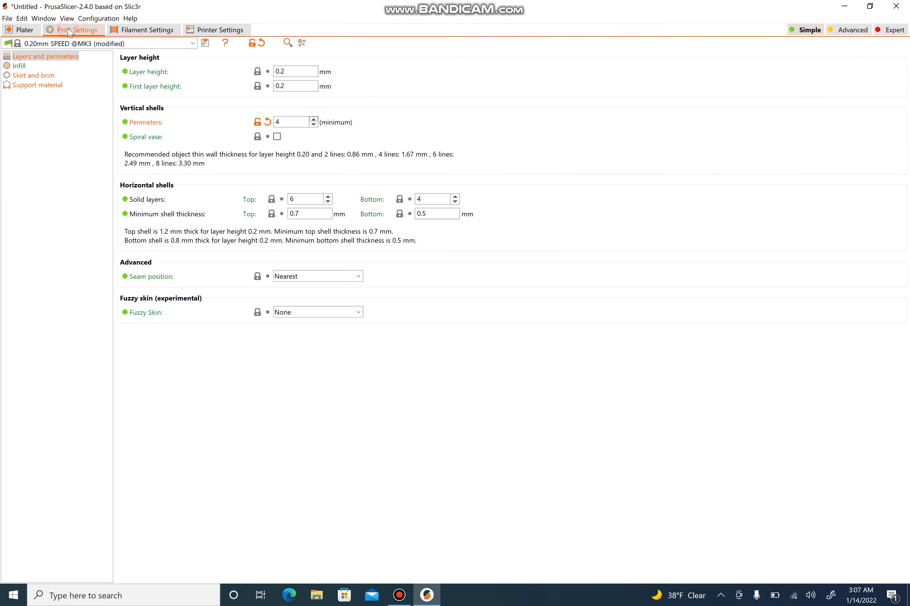
left_click(268, 122)
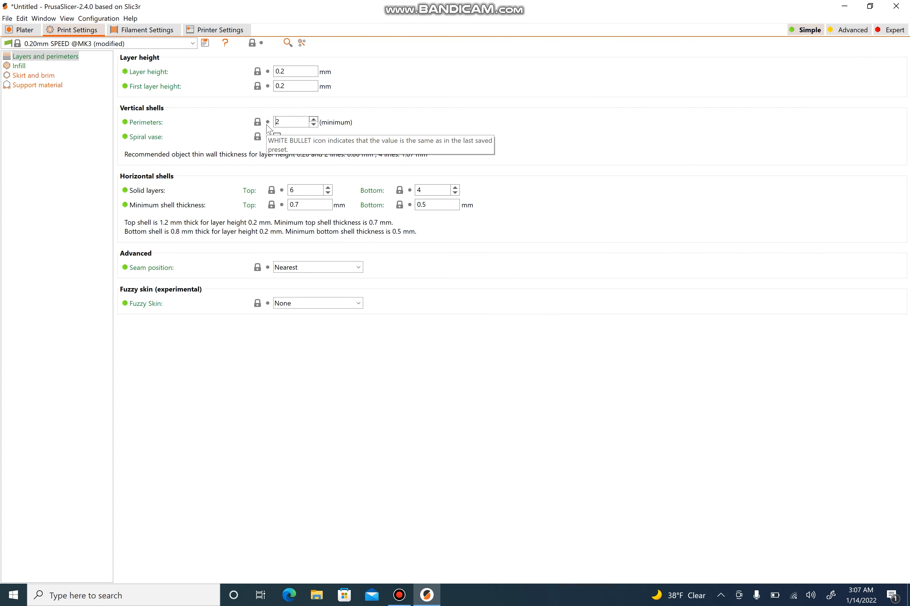
left_click(19, 67)
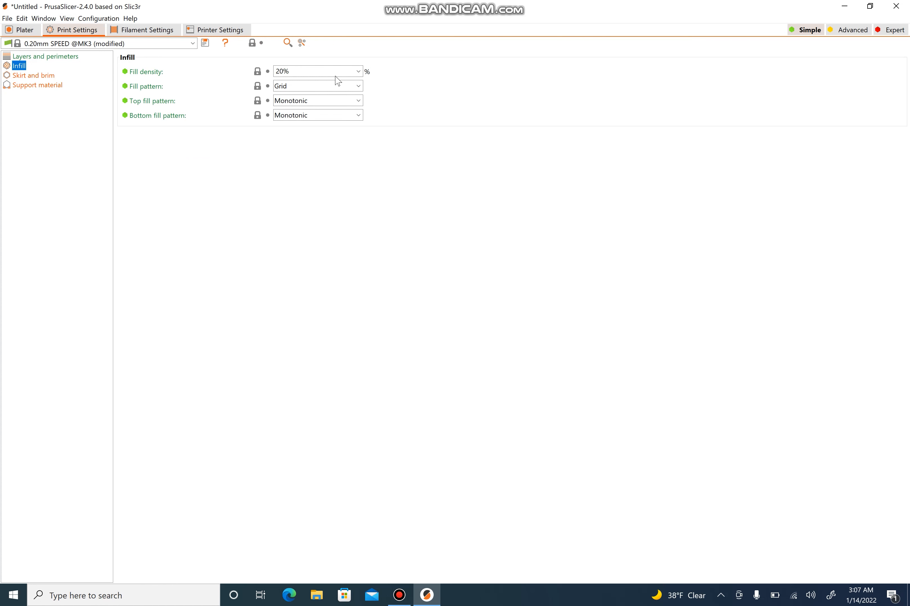
Step: Set the fill density to the custom value 22% and leave the fill pattern on Grid
left_click(357, 72)
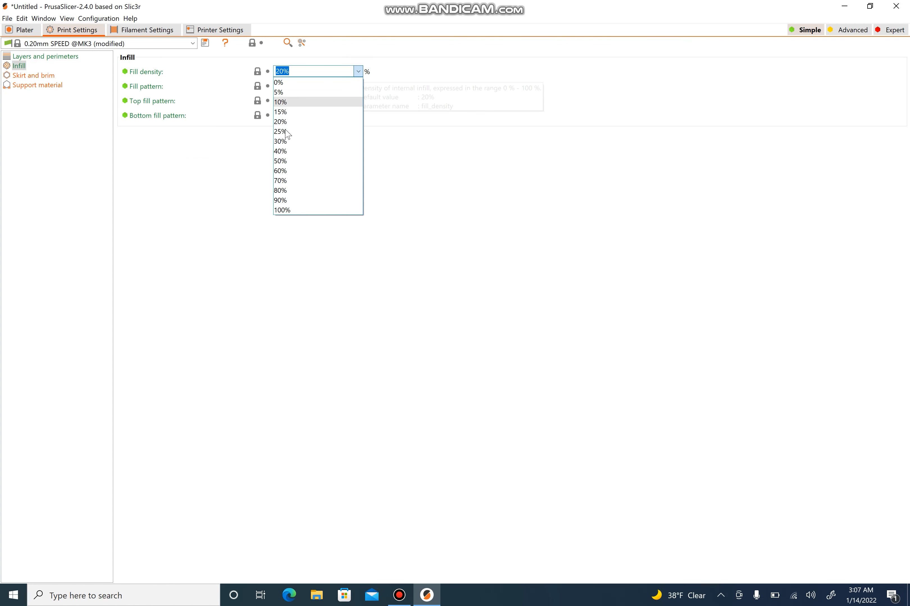
left_click(293, 72)
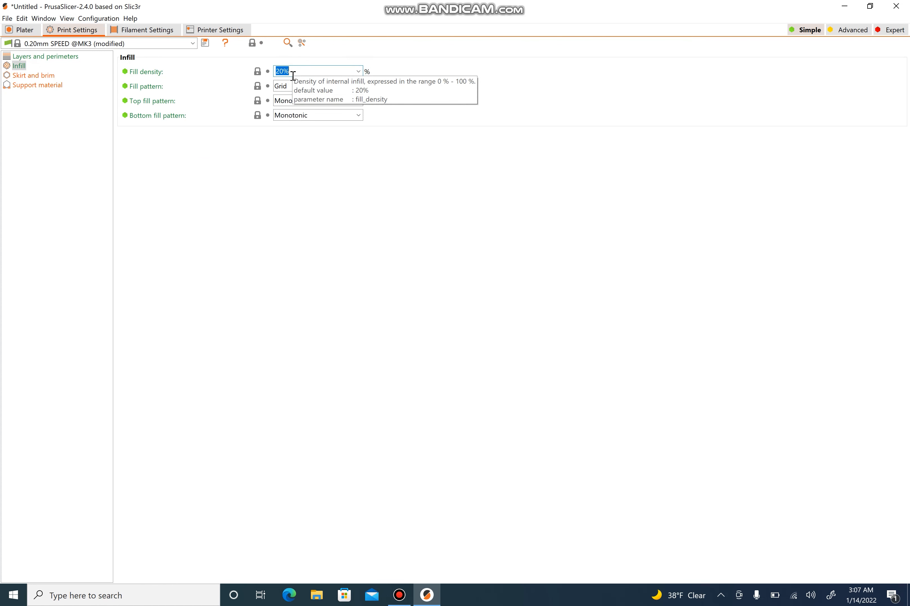
scroll(293, 75, "up", 3)
type("22")
left_click(304, 86)
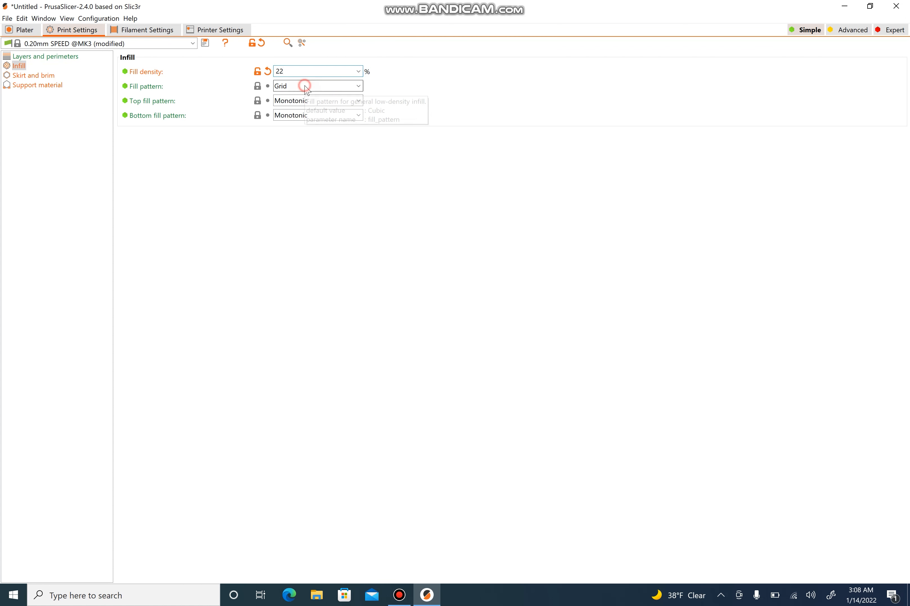
left_click(340, 75)
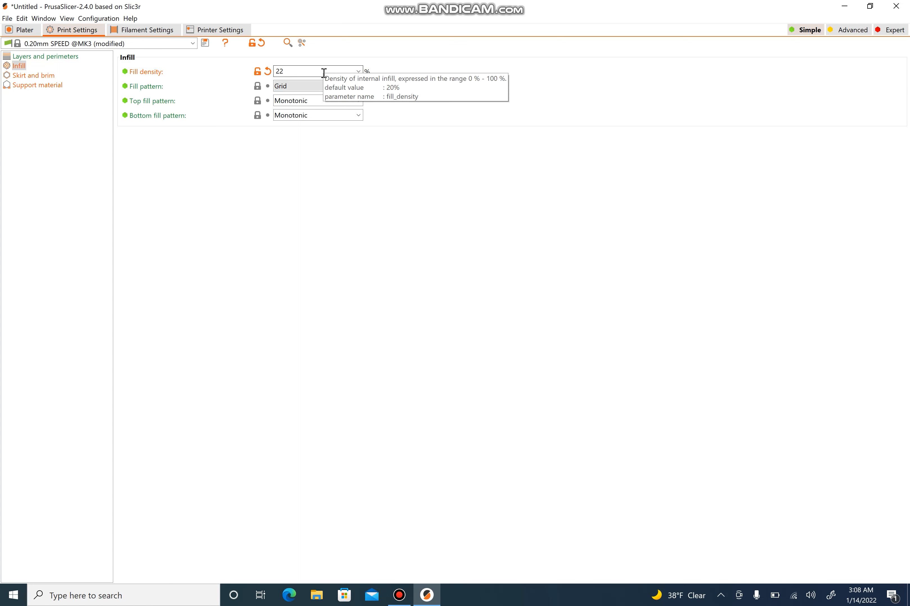
Step: Change the infill's fill pattern to Gyroid
left_click(313, 86)
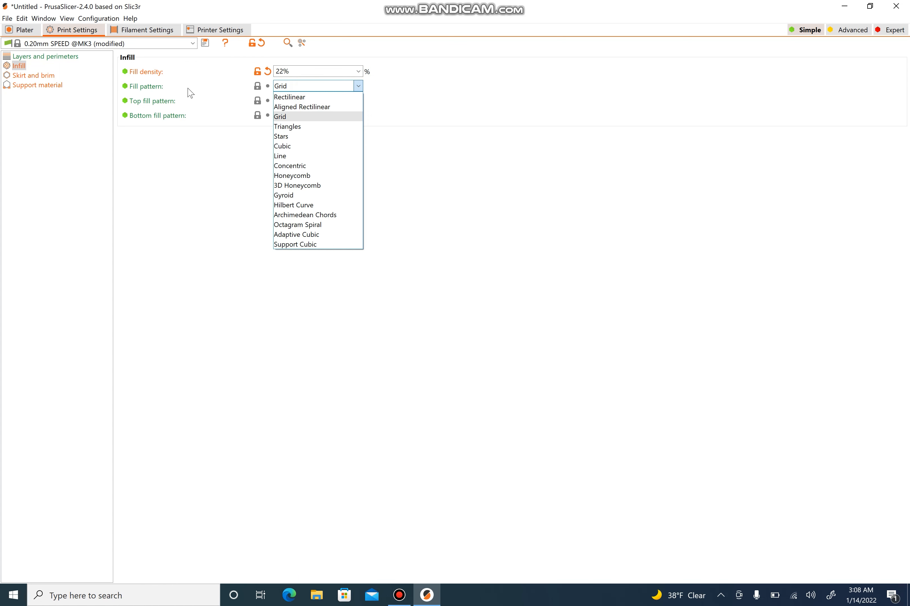
left_click(358, 87)
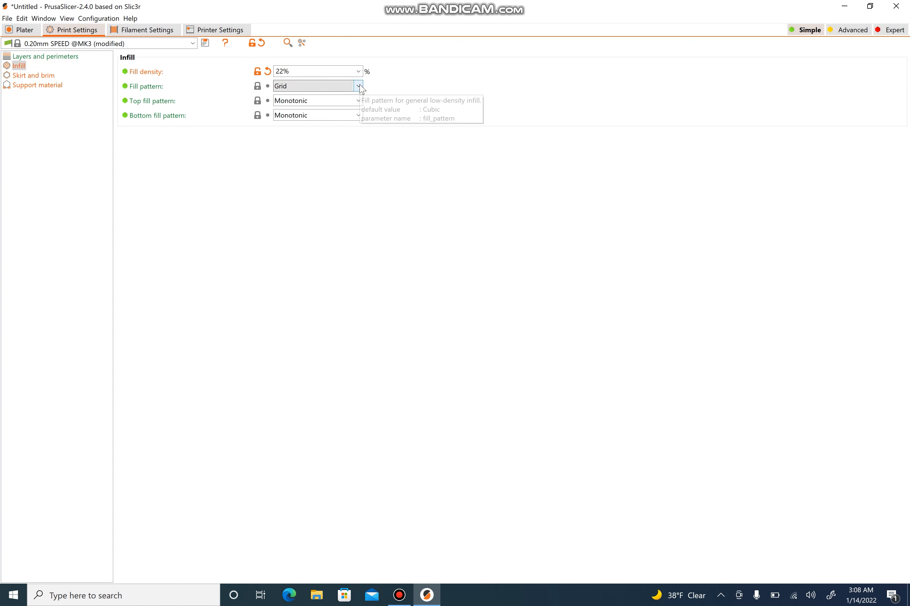
left_click(359, 86)
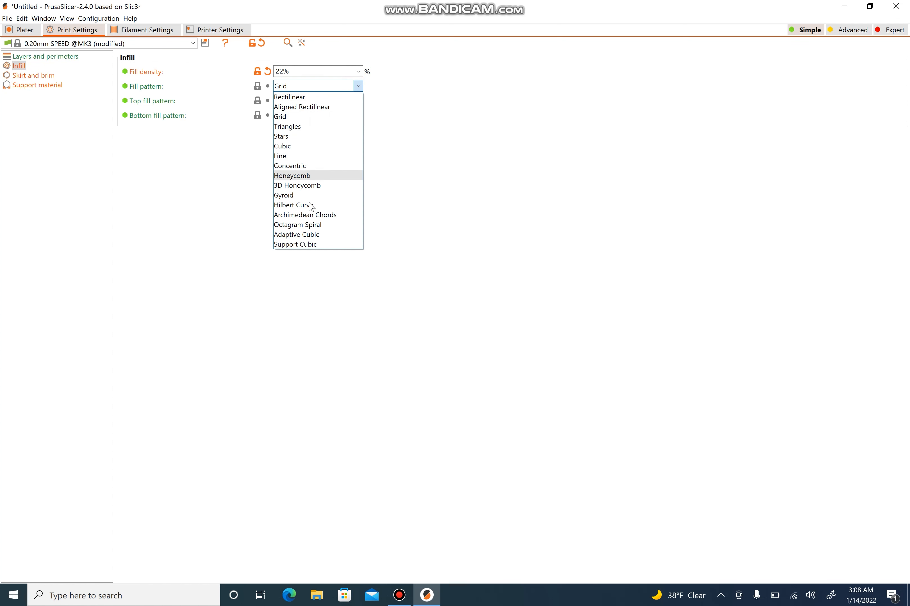
left_click(286, 196)
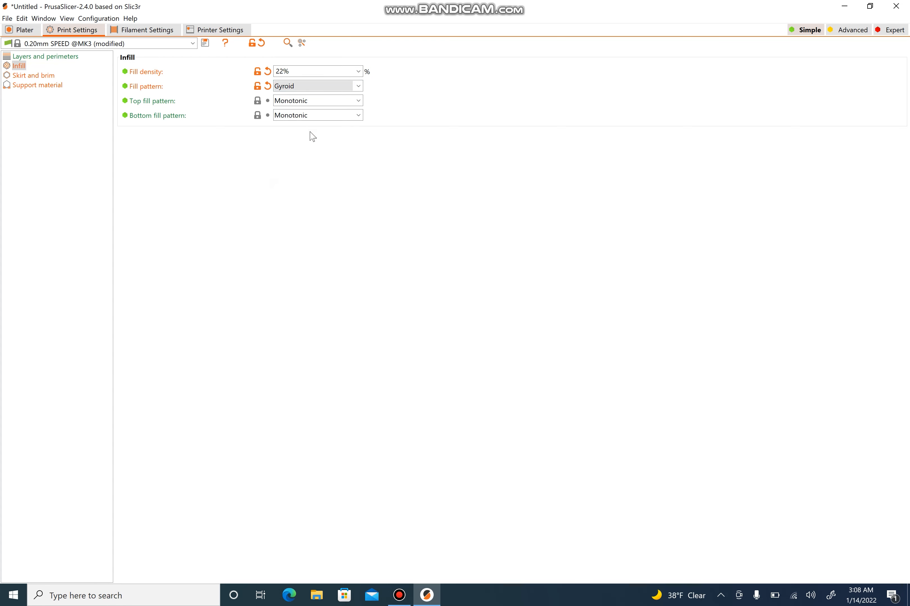
Step: Re-slice the cube and examine the gyroid infill with the preview lowered to layer 135, then raised to layer 141 at height 22.40
key("ctrl+1")
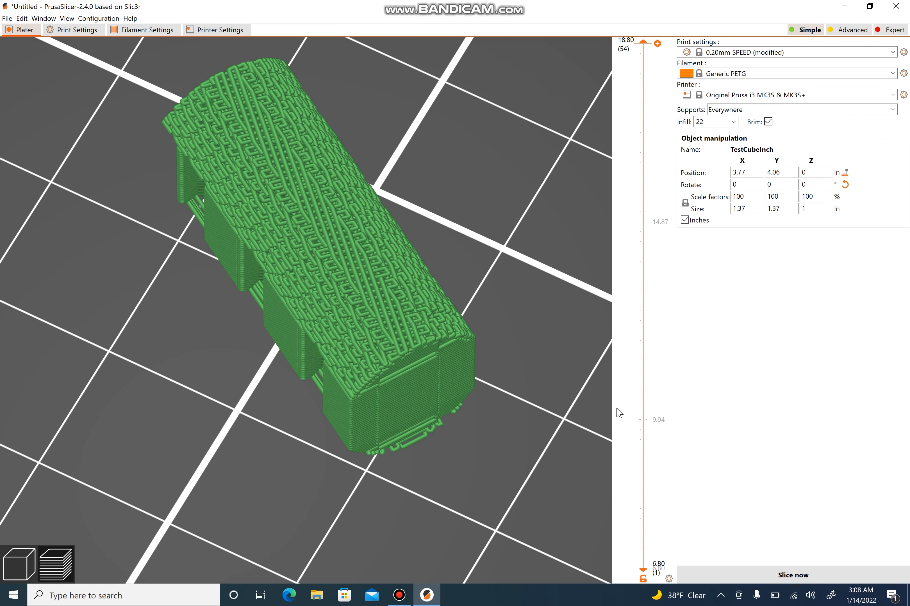
left_click(772, 573)
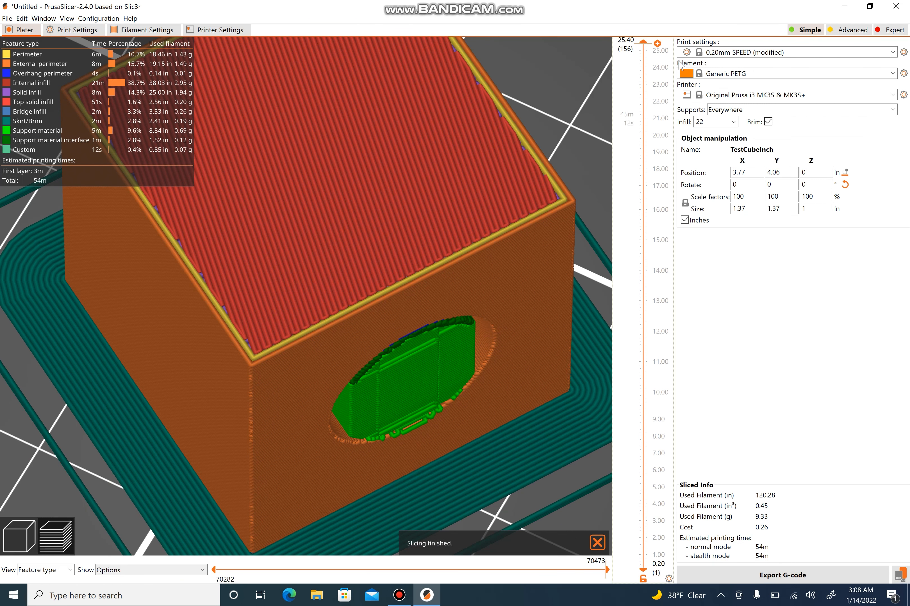
left_click_drag(643, 40, 628, 115)
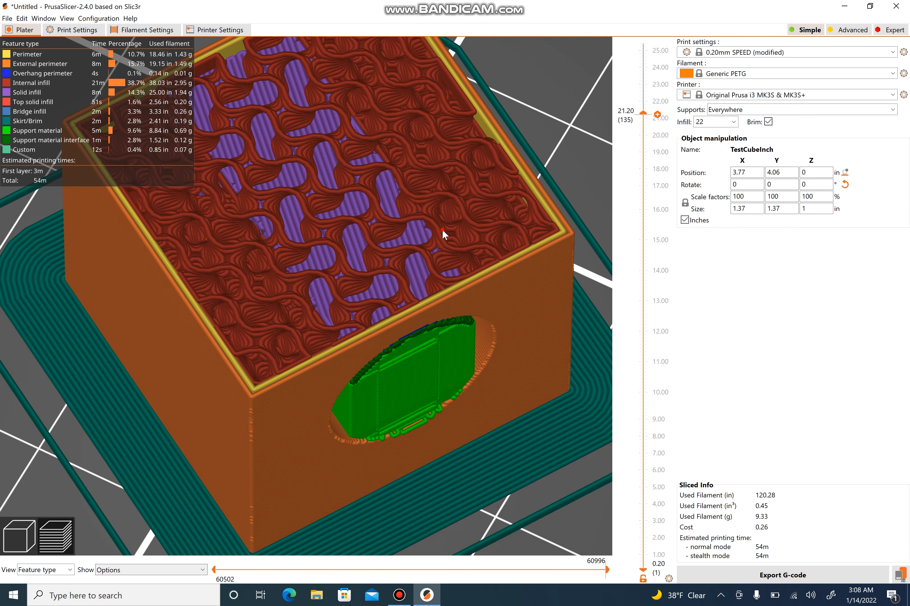
left_click_drag(442, 231, 416, 228)
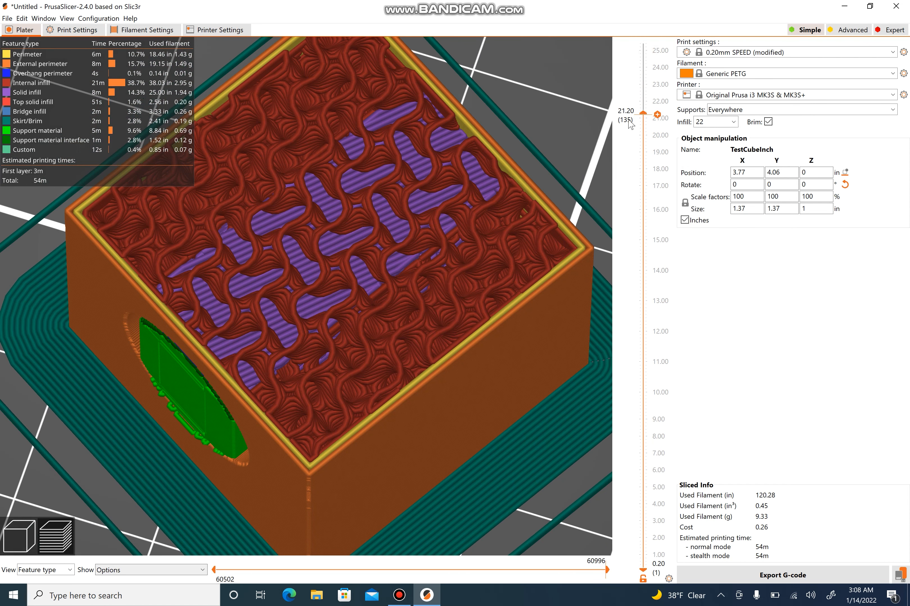
left_click_drag(641, 114, 643, 96)
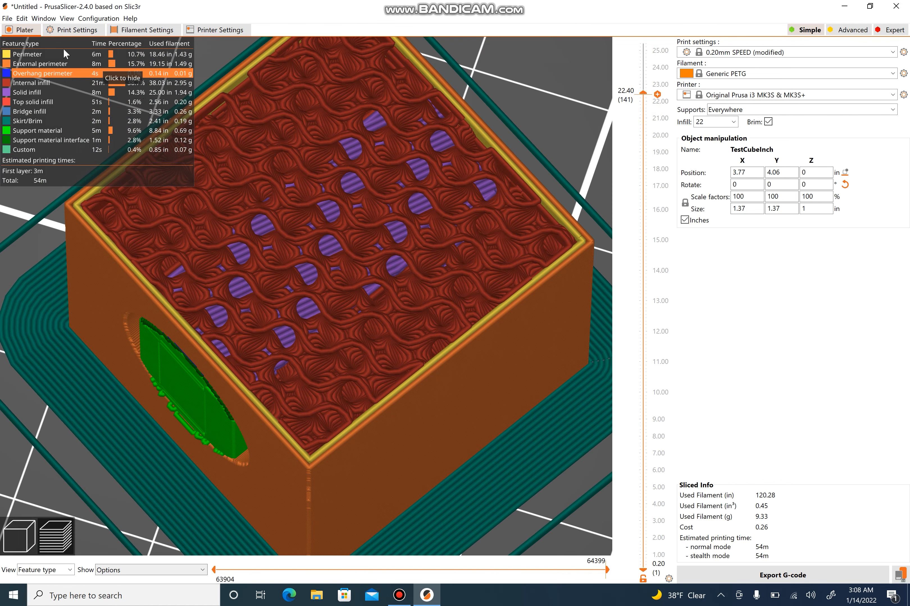
Step: Set the infill's fill pattern to Octagram Spiral in the print settings
left_click(69, 31)
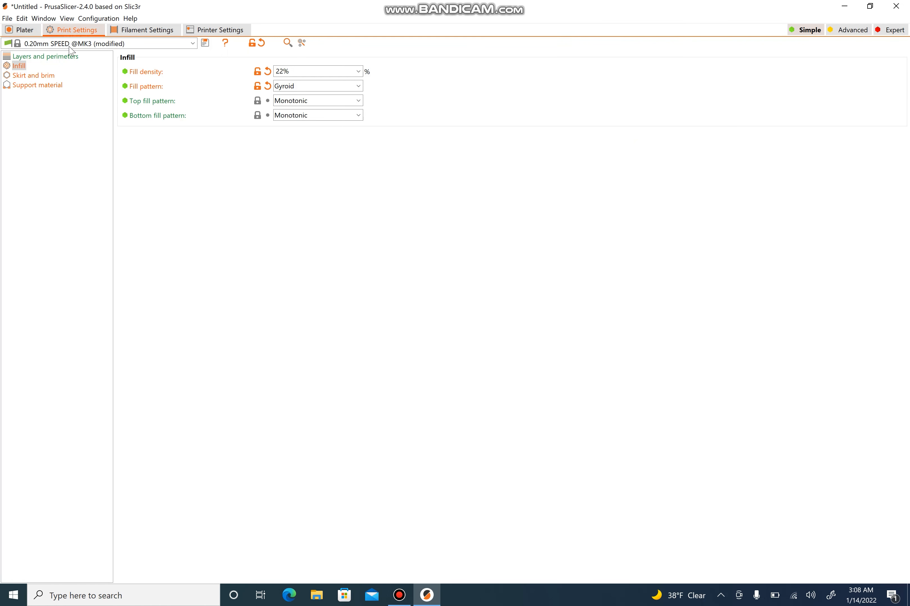
left_click(21, 68)
left_click(358, 85)
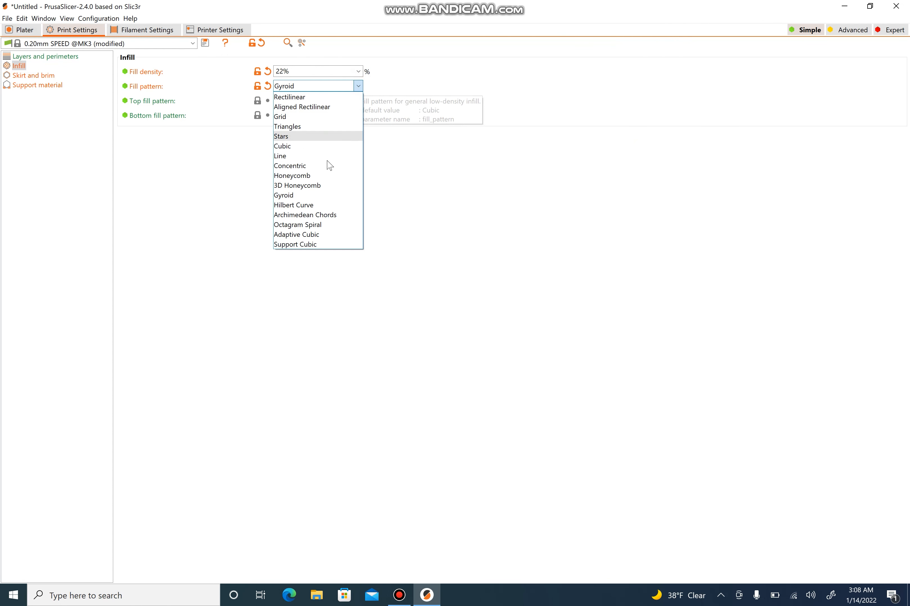
left_click(324, 226)
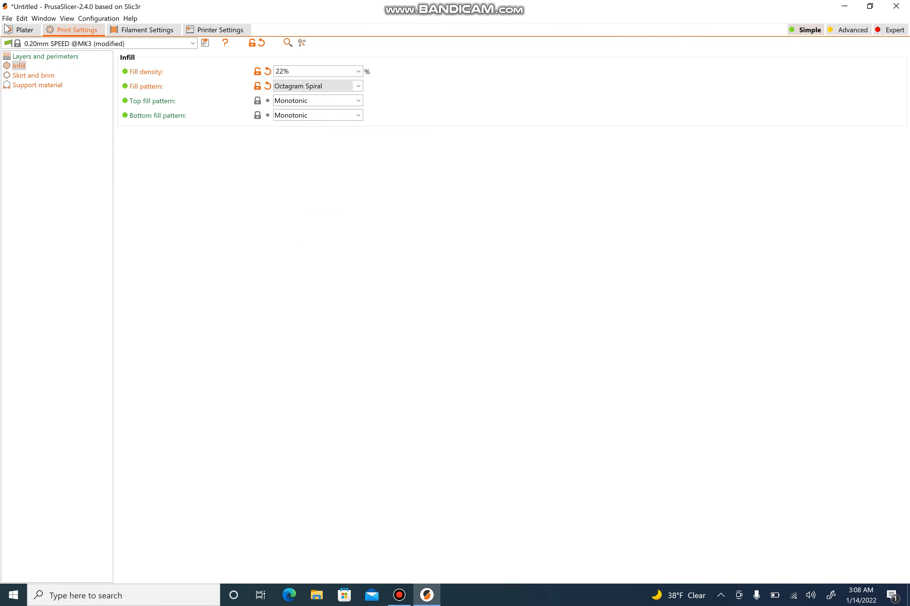
Step: Re-slice the cube and examine the octagram infill with the preview raised to layer 146 at height 23.40
left_click(24, 30)
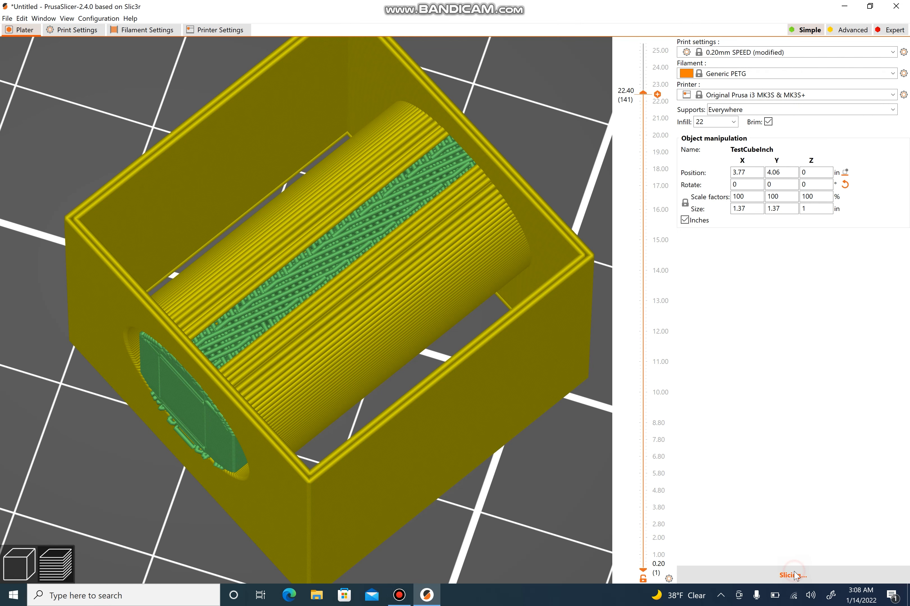
left_click(791, 574)
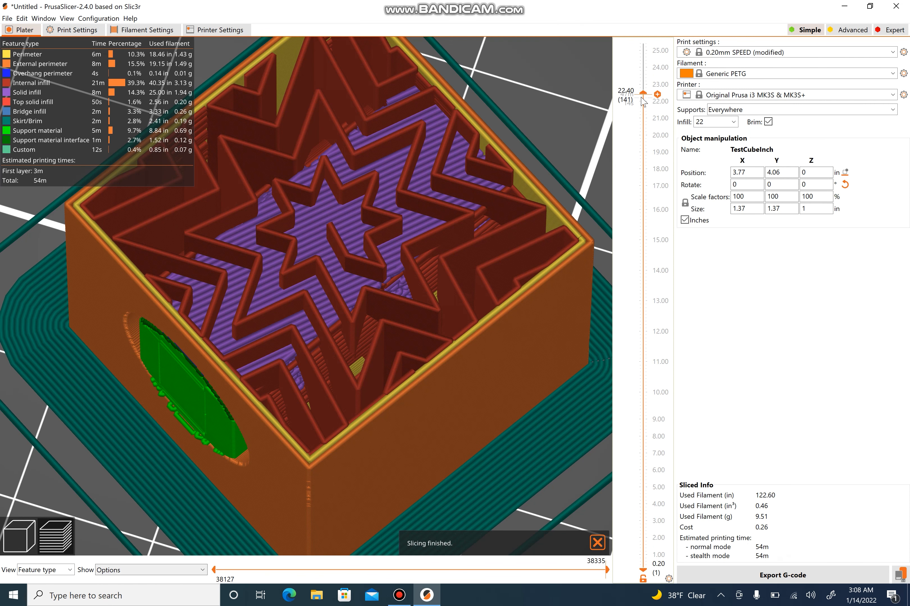
scroll(643, 93, "up", 5)
scroll(415, 301, "down", 4)
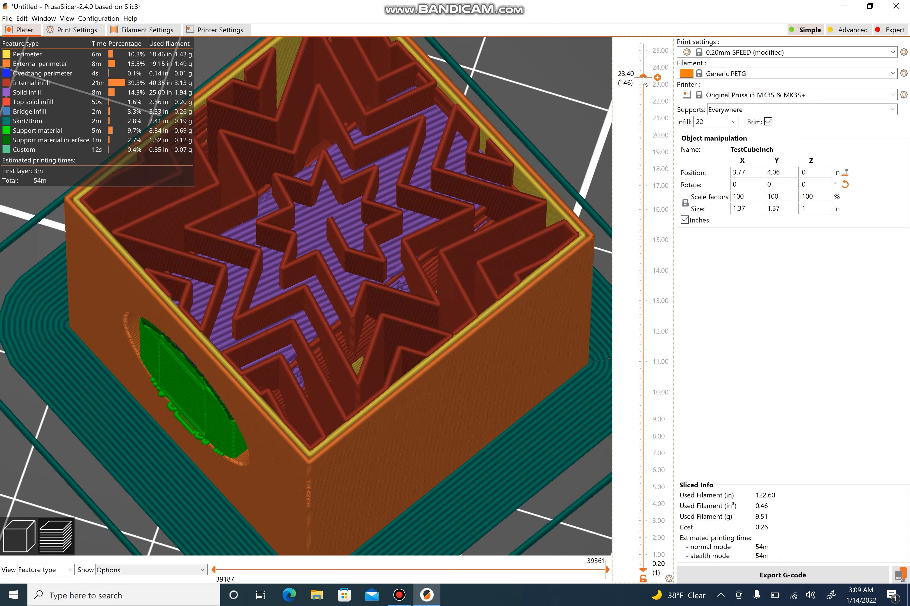
scroll(414, 303, "down", 4)
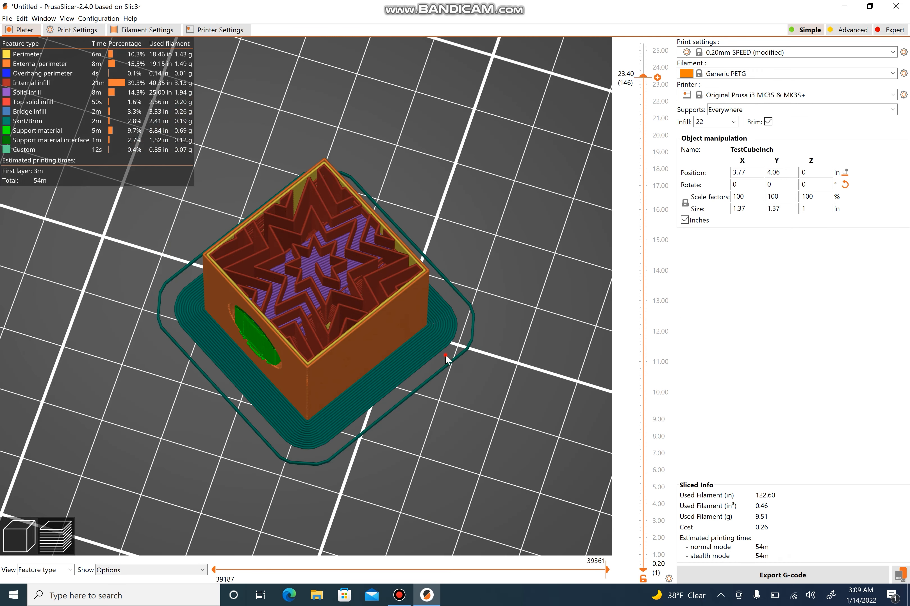
left_click_drag(417, 311, 447, 349)
scroll(382, 399, "up", 3)
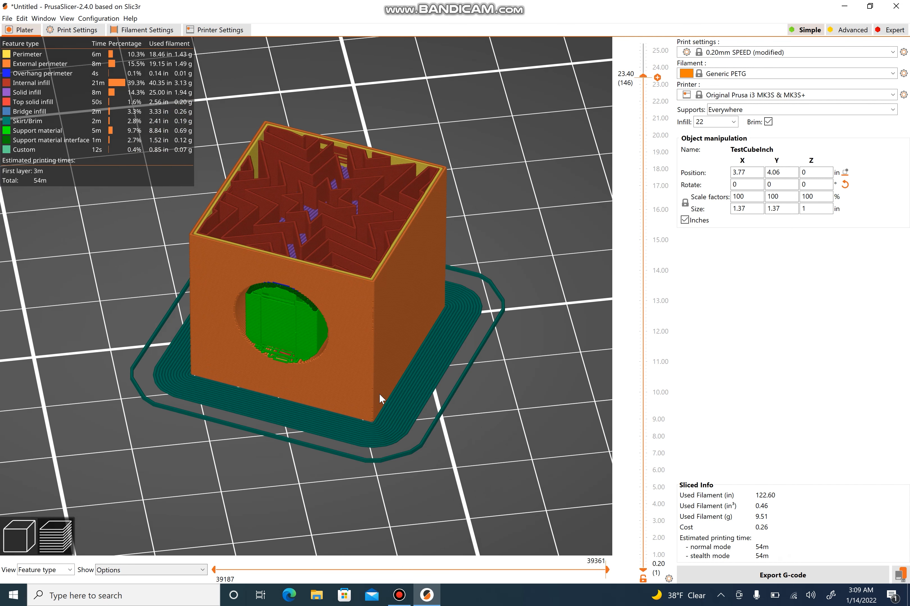
scroll(355, 407, "down", 1)
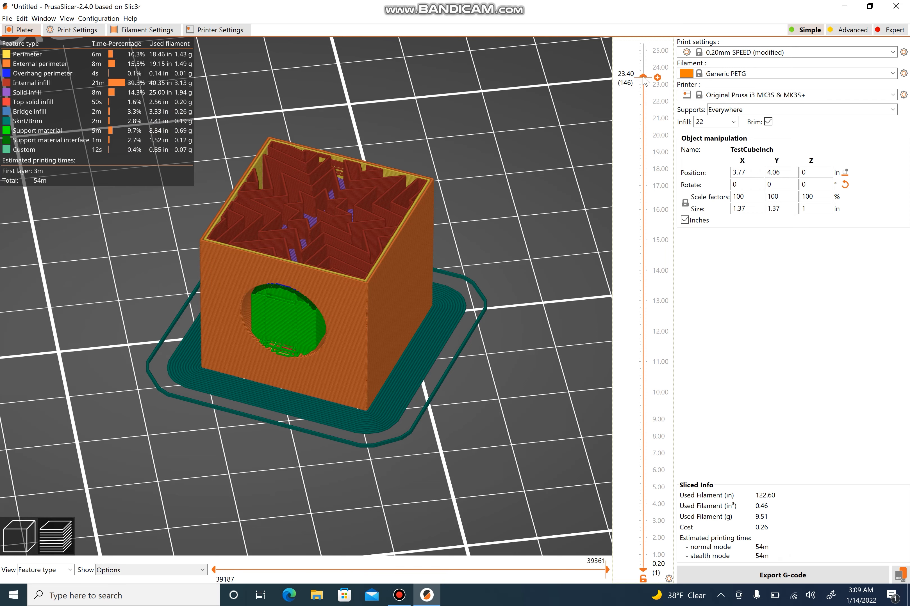
Step: Raise the preview to layer 156 at height 25.40 and inspect the complete cube with its brim
left_click_drag(642, 75, 644, 41)
left_click_drag(563, 156, 543, 158)
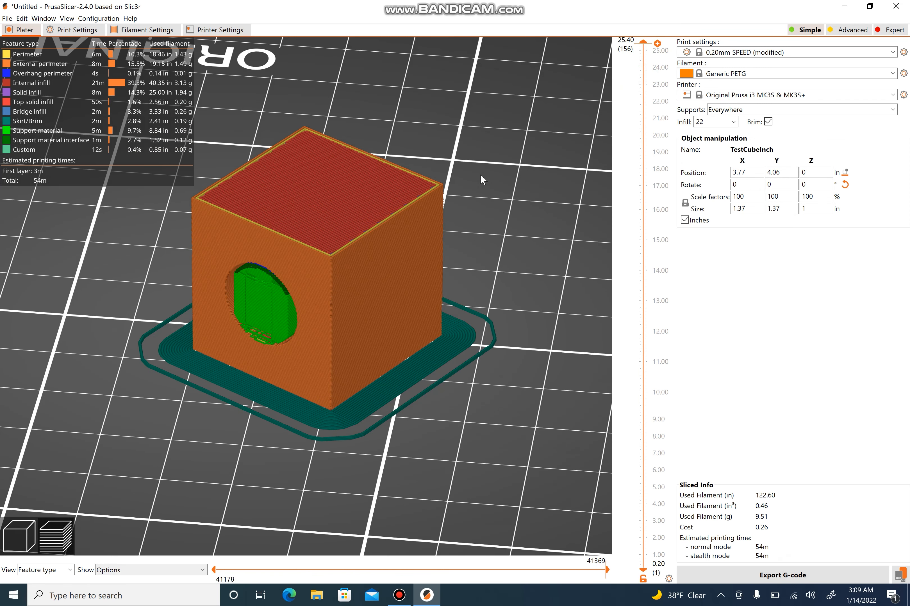
left_click_drag(481, 176, 477, 178)
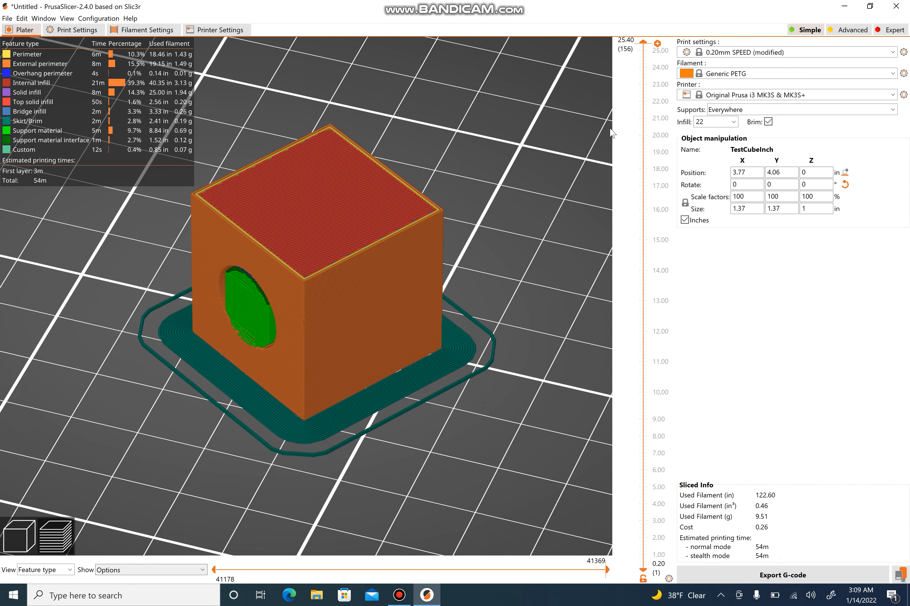
Step: Turn off the brim and open the support material print settings in Advanced mode
left_click(768, 122)
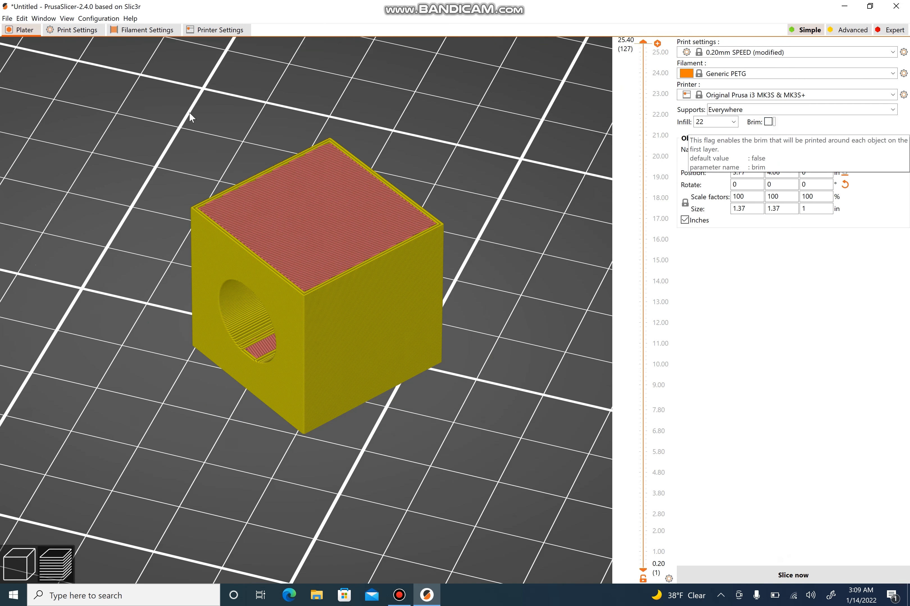
left_click(63, 32)
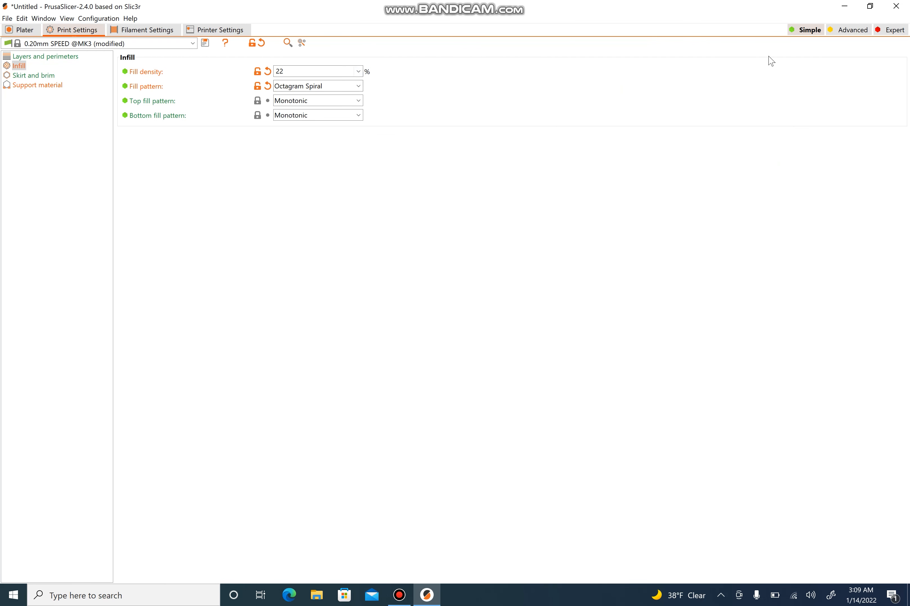
left_click(856, 33)
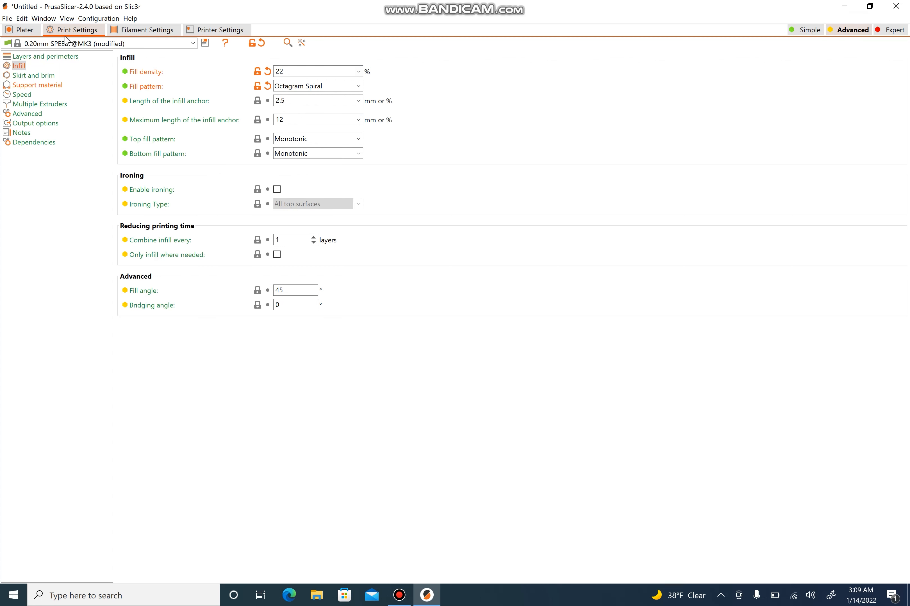
left_click(37, 85)
left_click(45, 88)
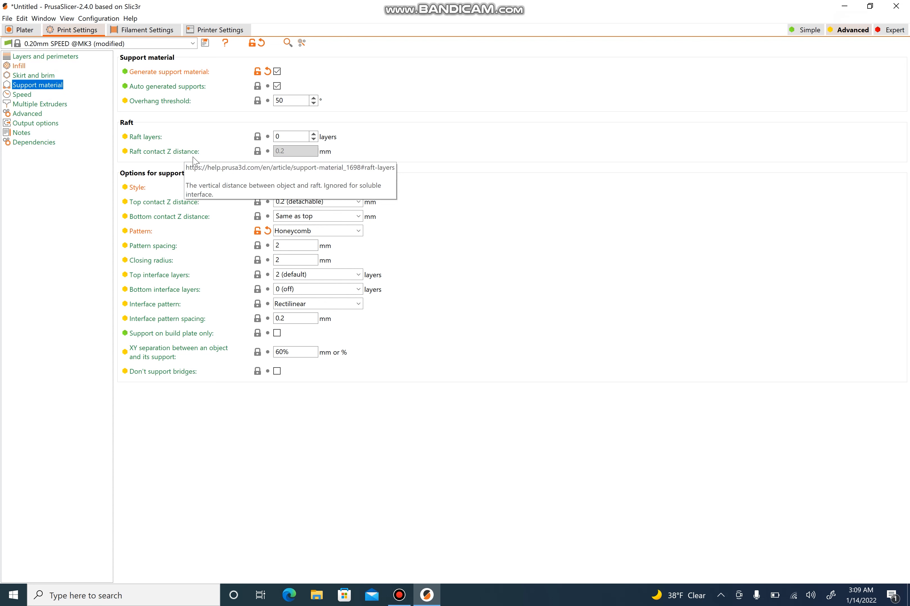
Step: Set the number of raft layers to 4
left_click(313, 134)
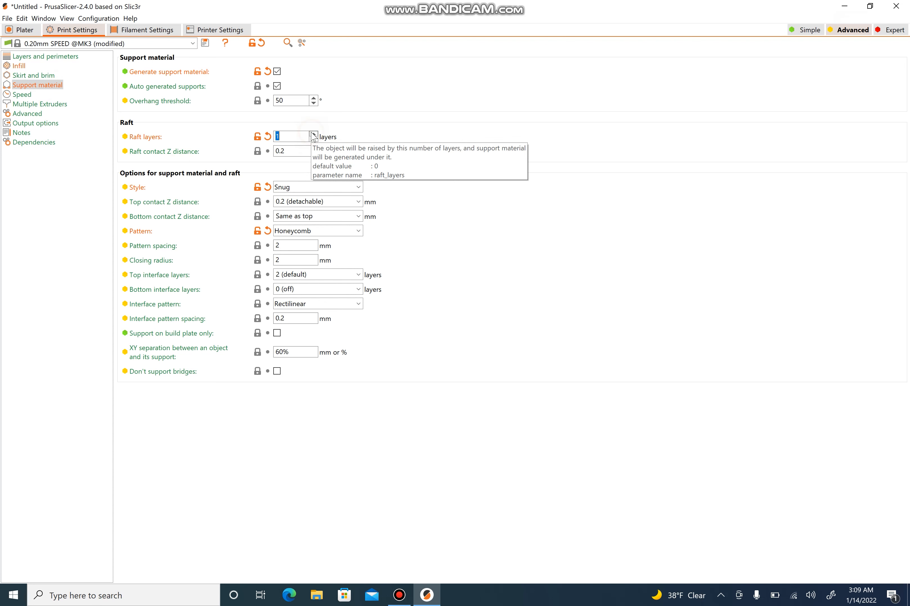
left_click(313, 134)
left_click(313, 134)
left_click(313, 134)
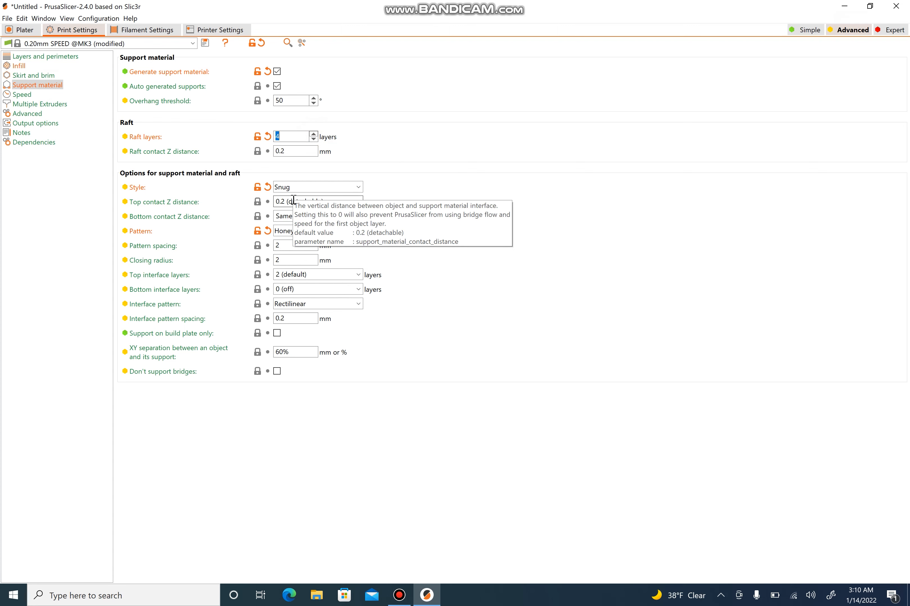
Step: Re-slice the cube and examine the raft beneath it in the layer preview
left_click(34, 34)
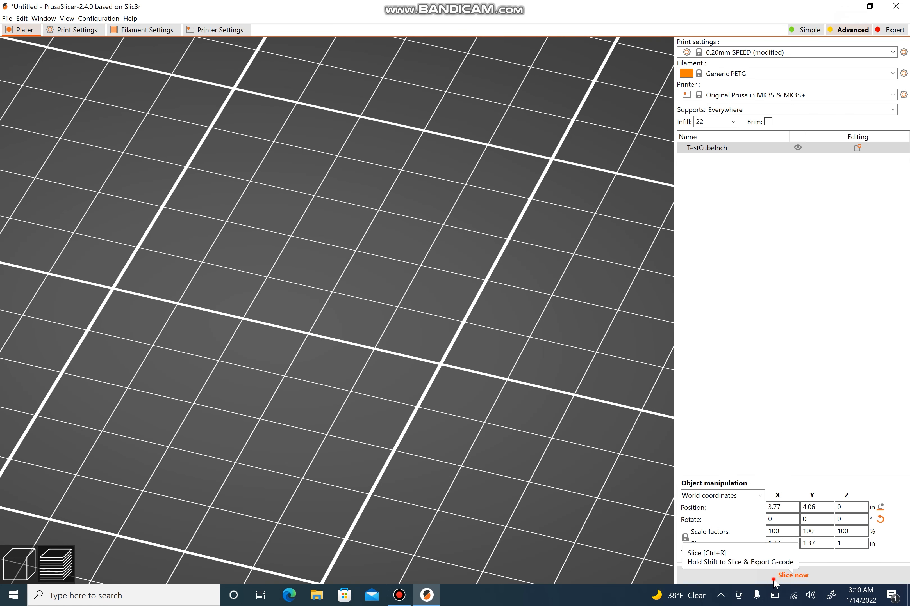
left_click(774, 582)
scroll(449, 424, "up", 5)
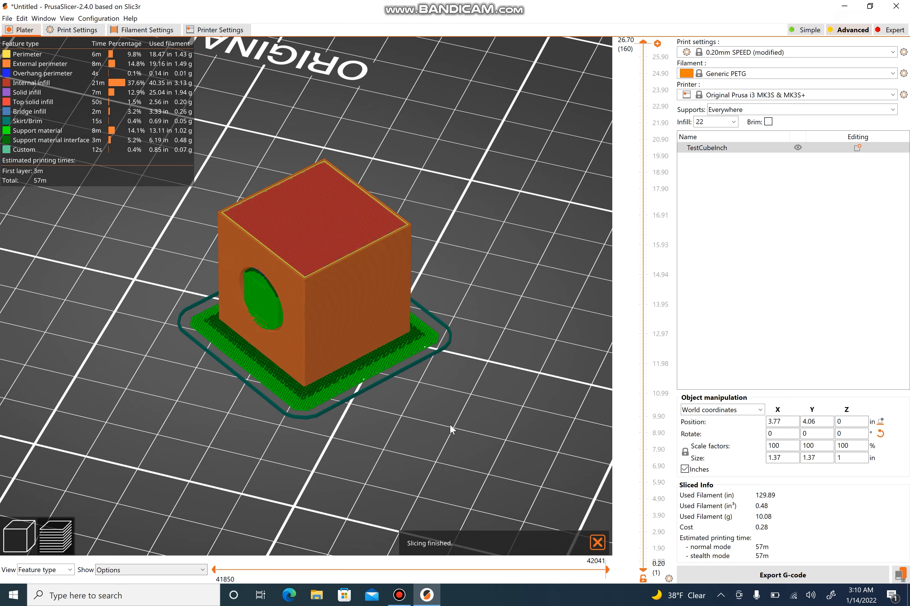
right_click_drag(449, 427, 426, 283)
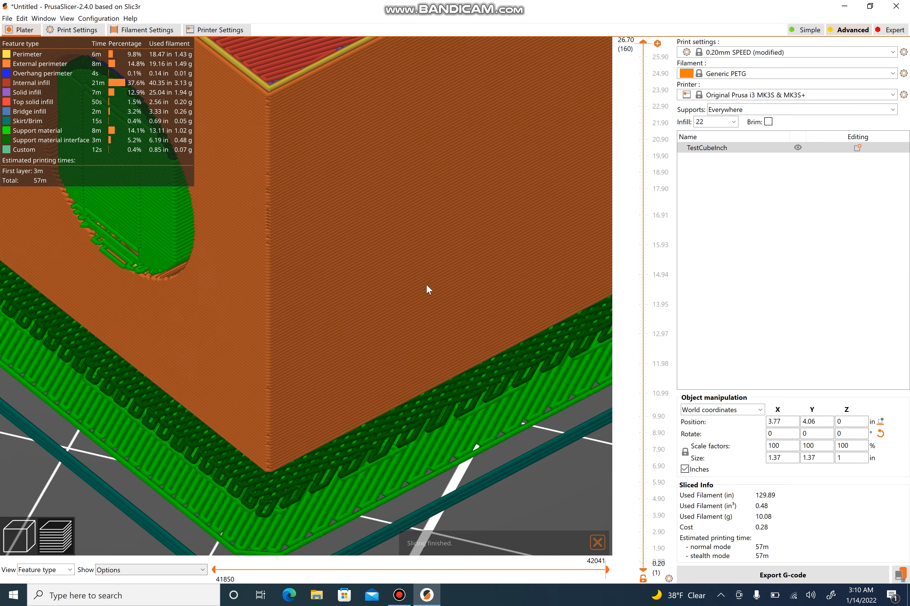
left_click_drag(425, 283, 388, 296)
scroll(387, 299, "down", 5)
scroll(392, 338, "up", 3)
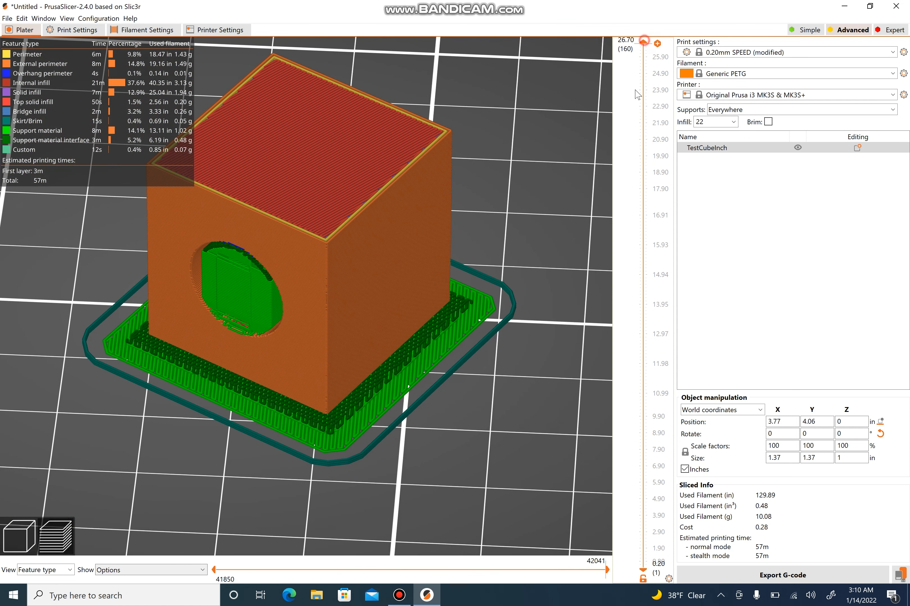
left_click_drag(643, 41, 605, 106)
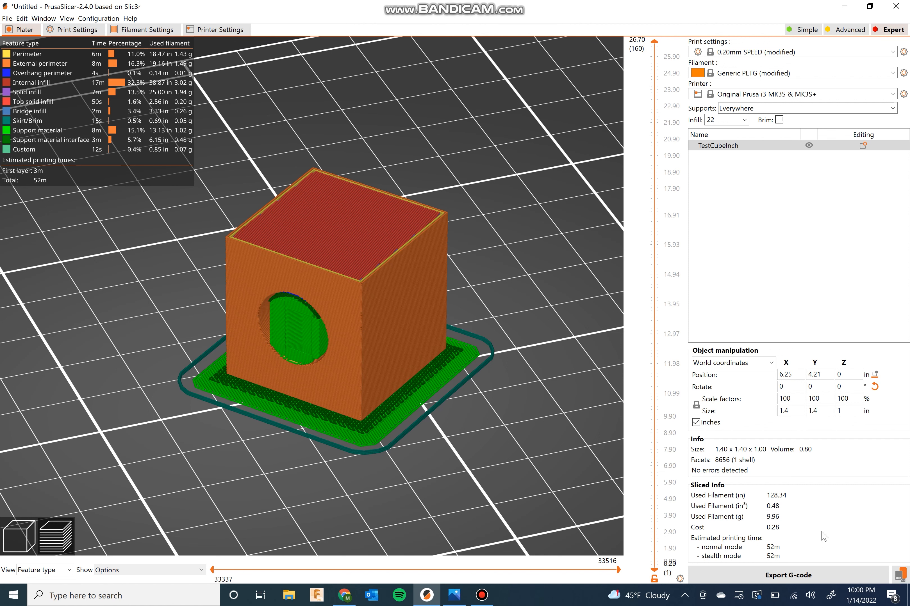
Step: Start exporting the G-code to the E: drive, replacing TestCubeInch in the file name with the account username followed by _1
left_click(902, 575)
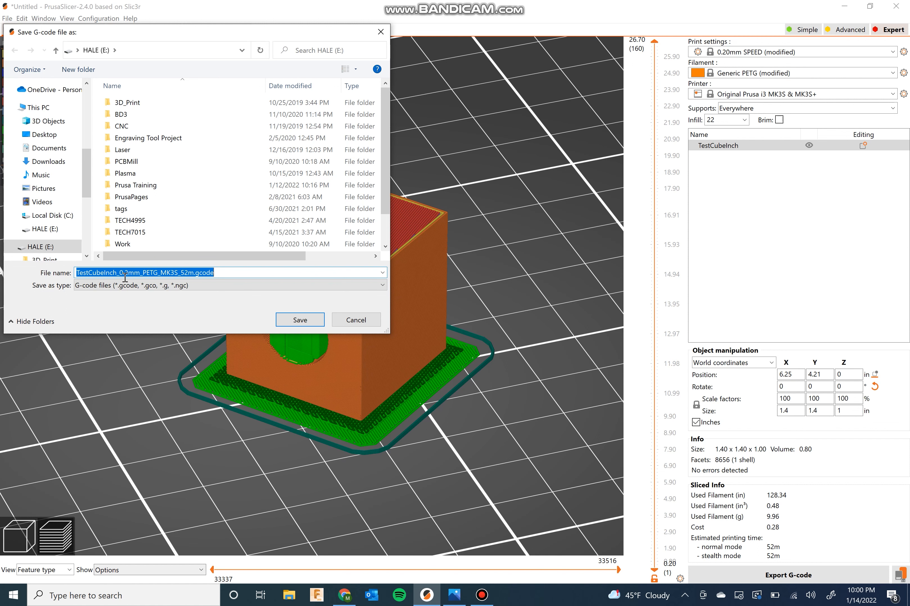
left_click(115, 274)
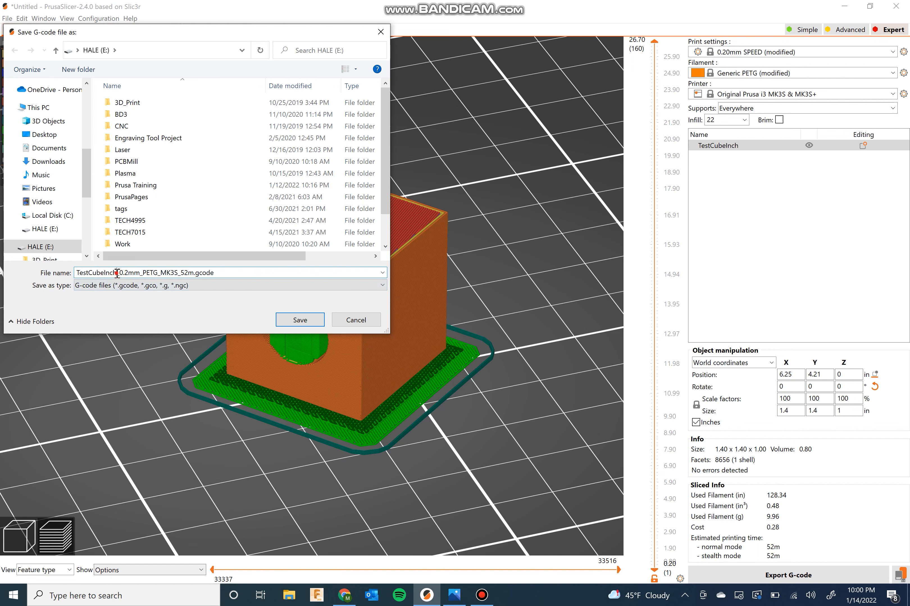
left_click_drag(117, 272, 77, 273)
type("mhal")
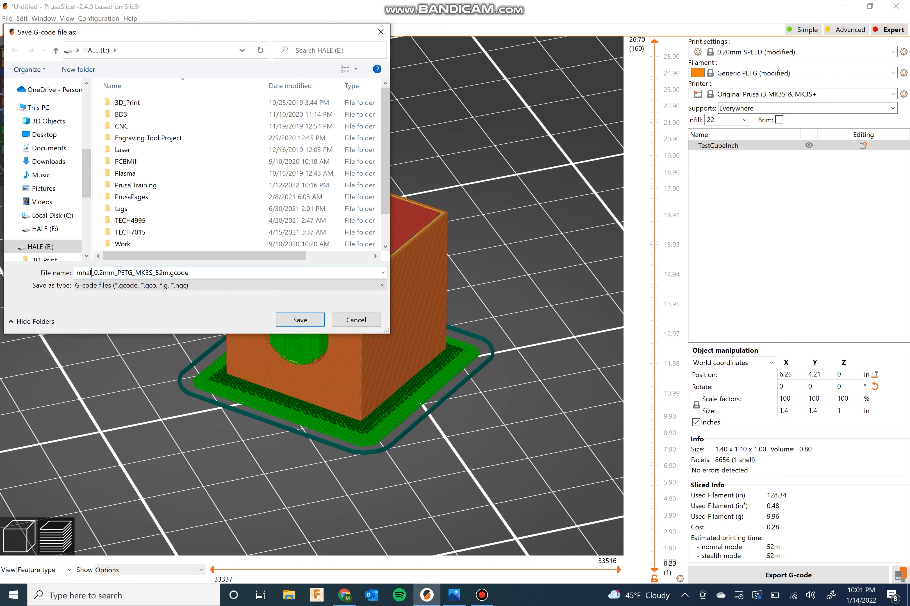
type("e2_1")
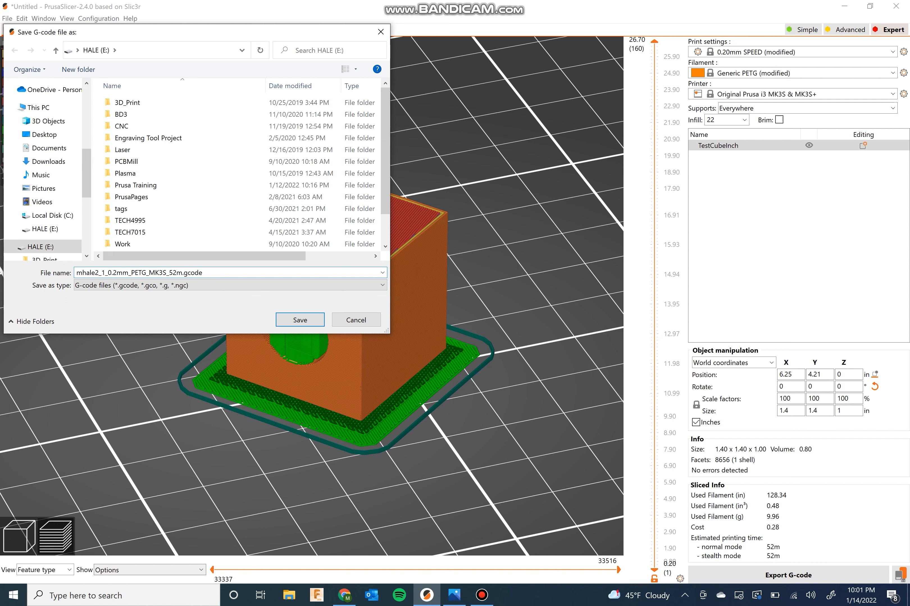